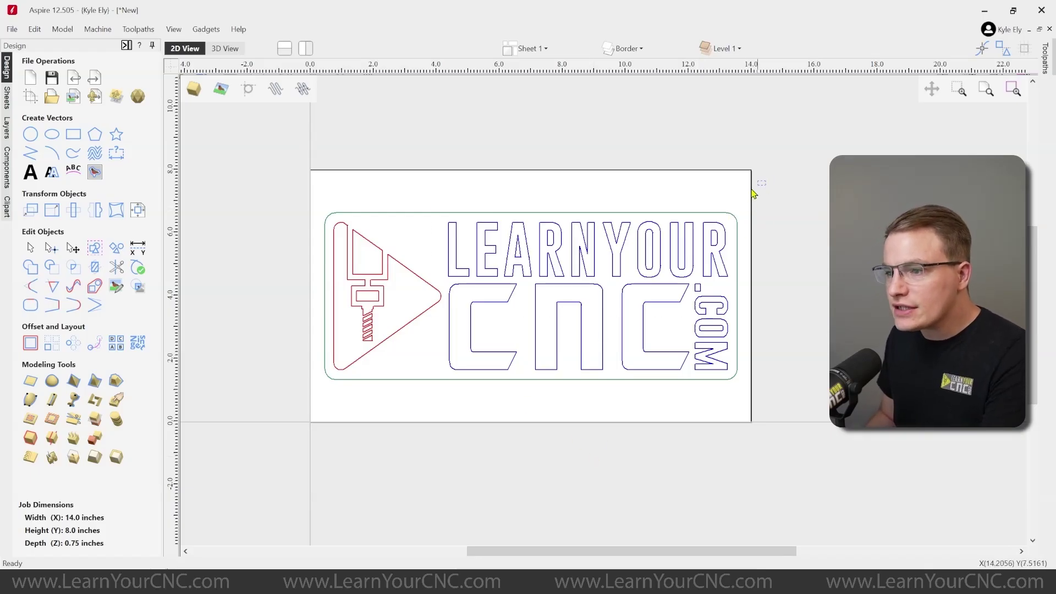
- Select the LearnYourCNC logo vectors, clear the selection, and bring up the clipart library
drag(752, 182, 225, 421)
click(294, 416)
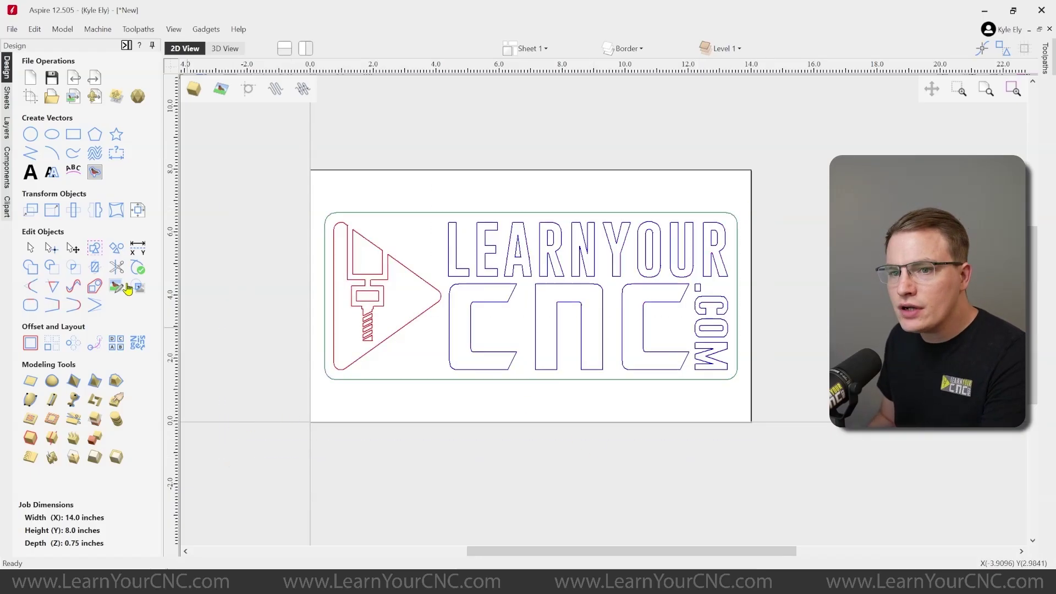
click(7, 213)
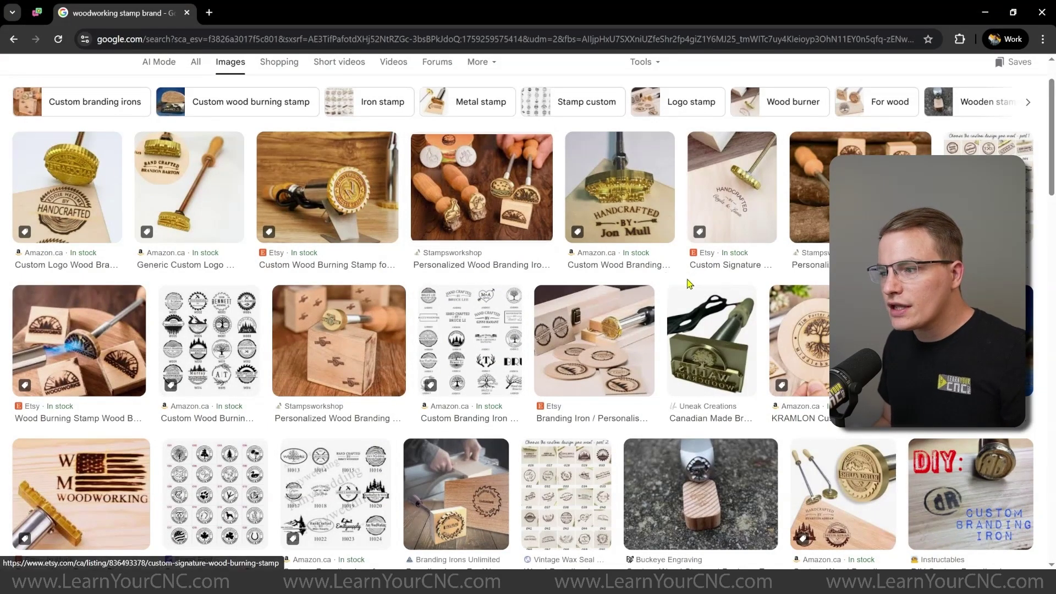
scroll(684, 282, down, 5)
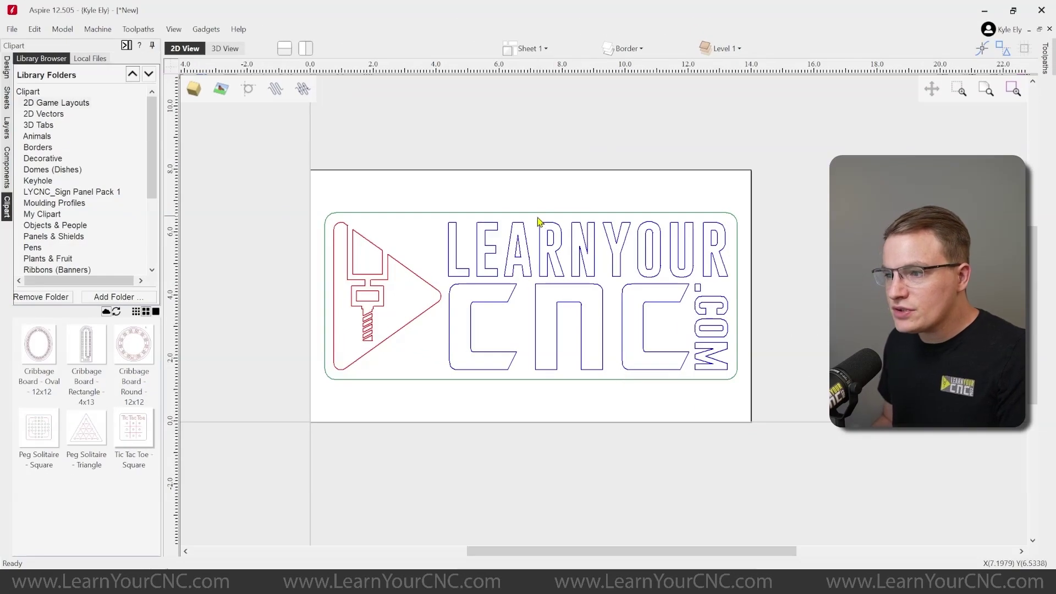
click(627, 50)
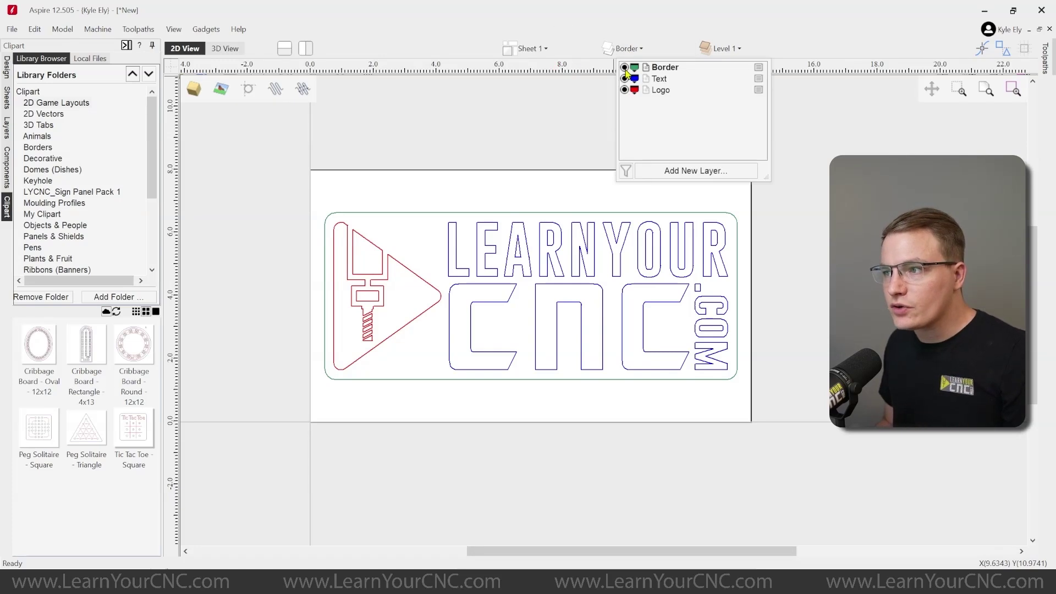
click(625, 78)
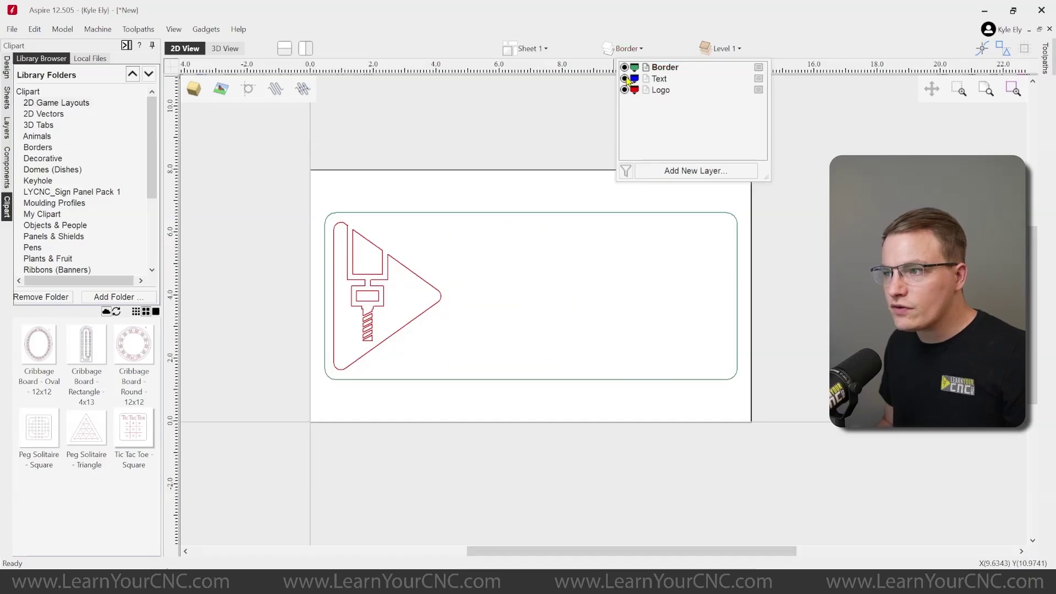
click(625, 79)
click(625, 91)
click(625, 90)
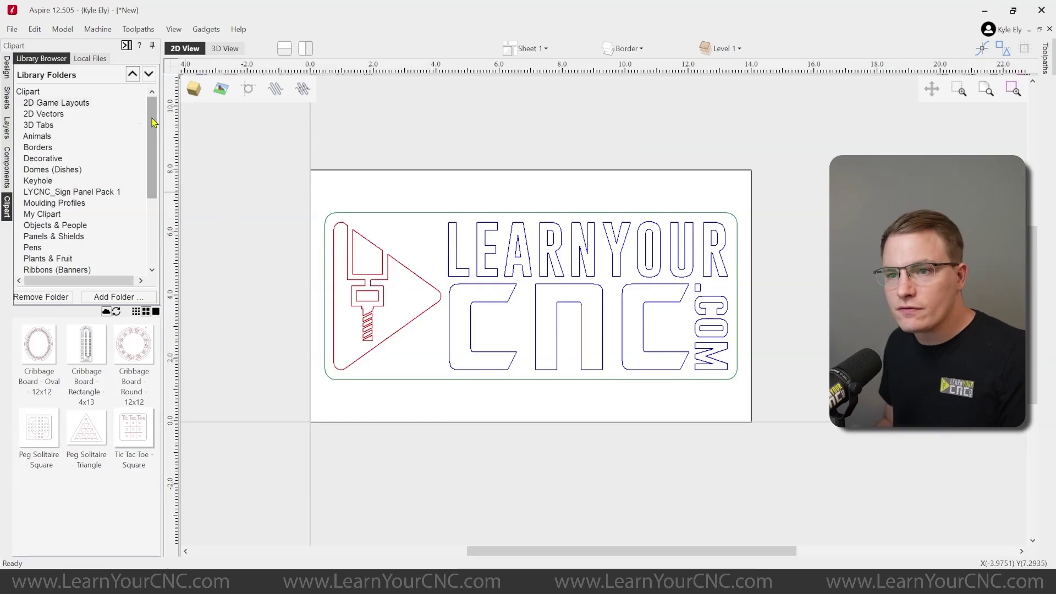
- Go to the My Clipart folder and place the Star Box clipart below the sign
drag(154, 119, 154, 140)
click(46, 170)
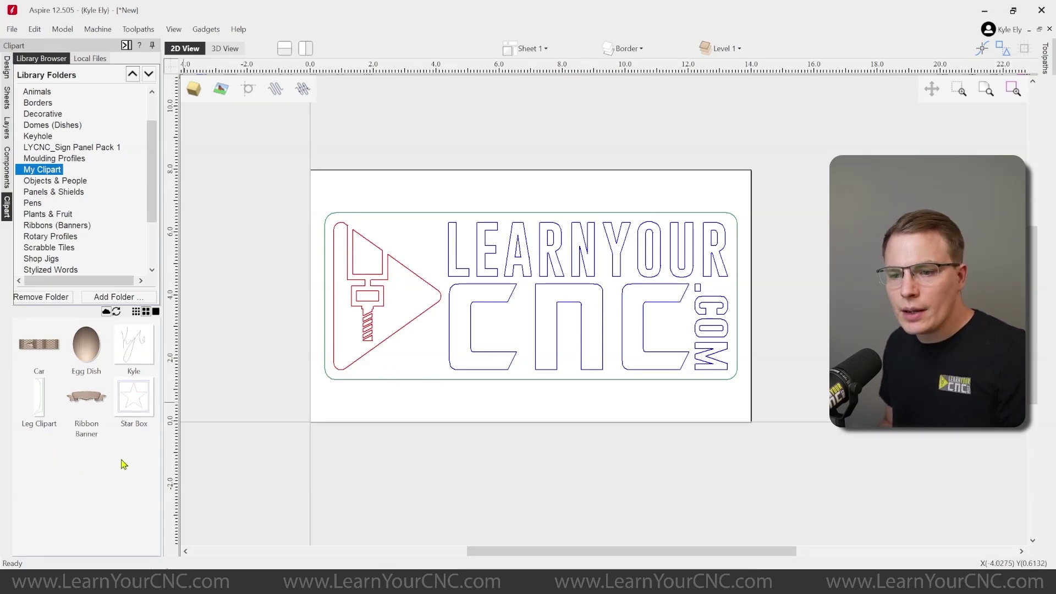
drag(128, 395, 384, 437)
scroll(377, 322, down, 2)
scroll(461, 436, up, 4)
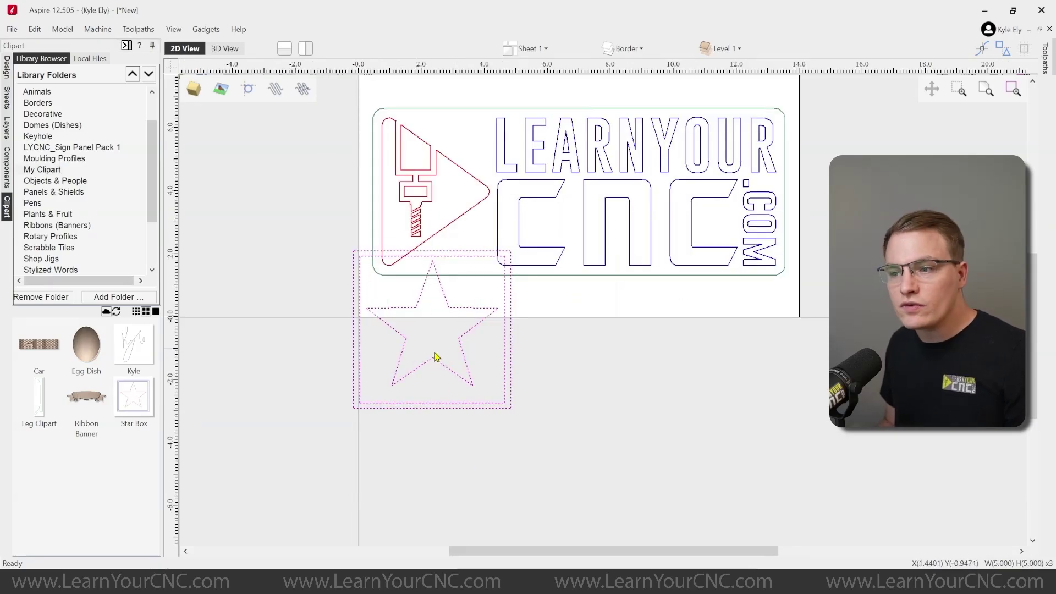
click(341, 299)
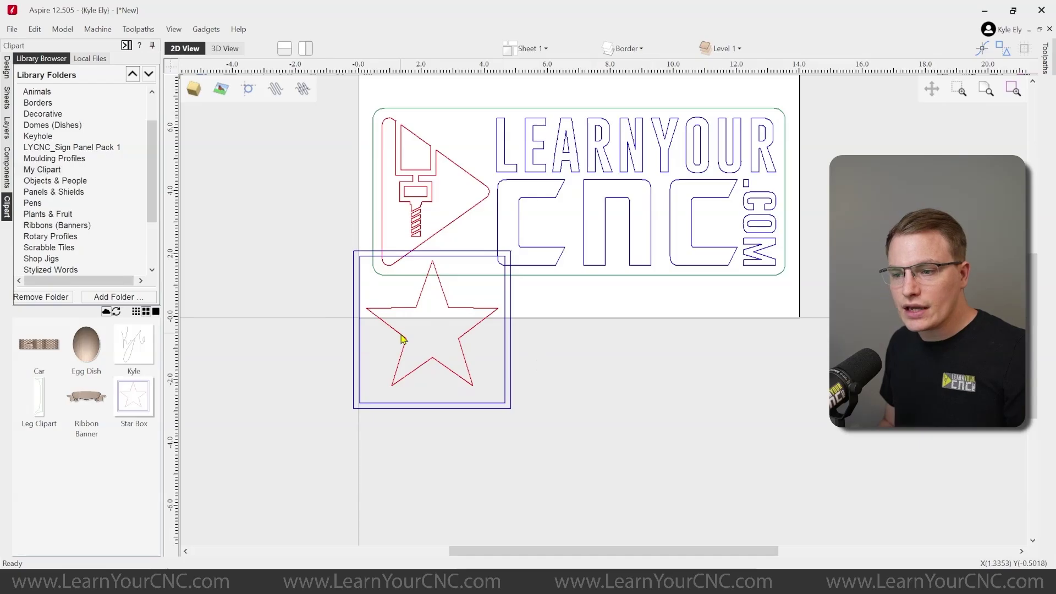
- Add the Ribbon Banner clipart, check it in 3D view, then delete both clipart items
drag(86, 397, 593, 269)
click(235, 49)
scroll(618, 429, up, 5)
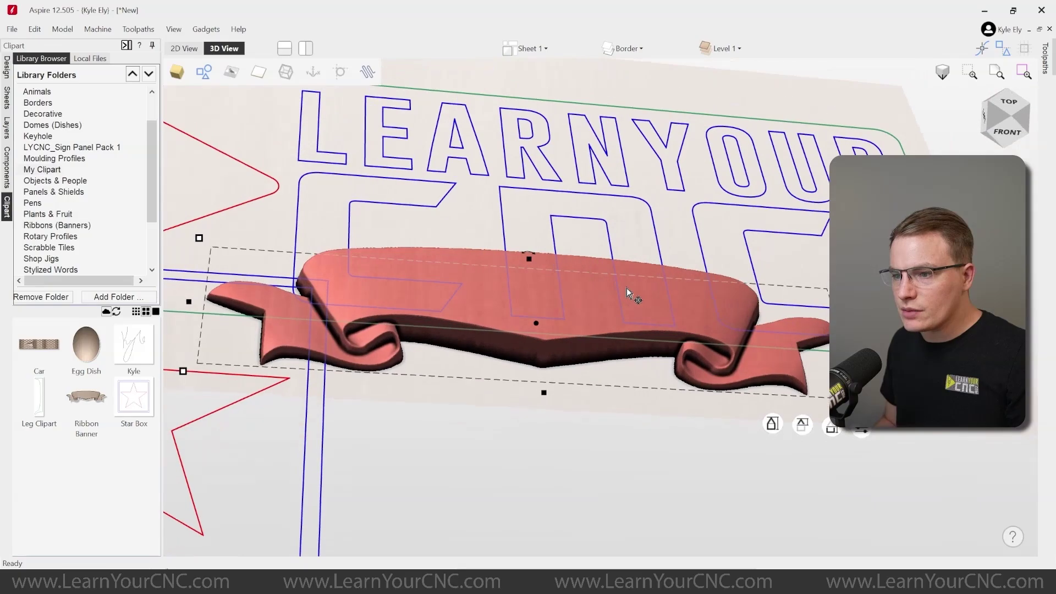
scroll(541, 405, down, 5)
shift+click(351, 365)
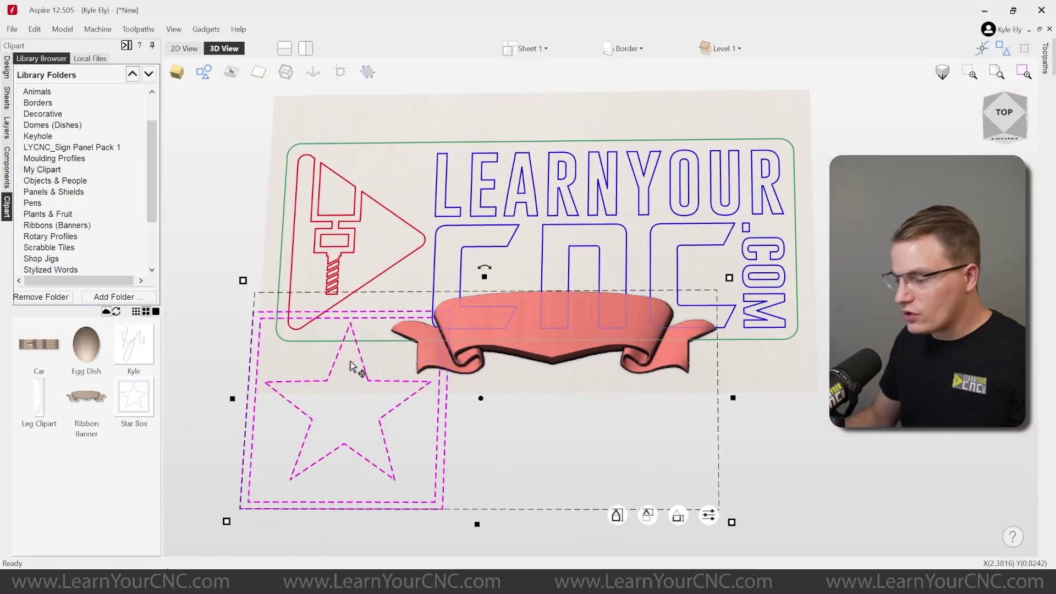
key(Delete)
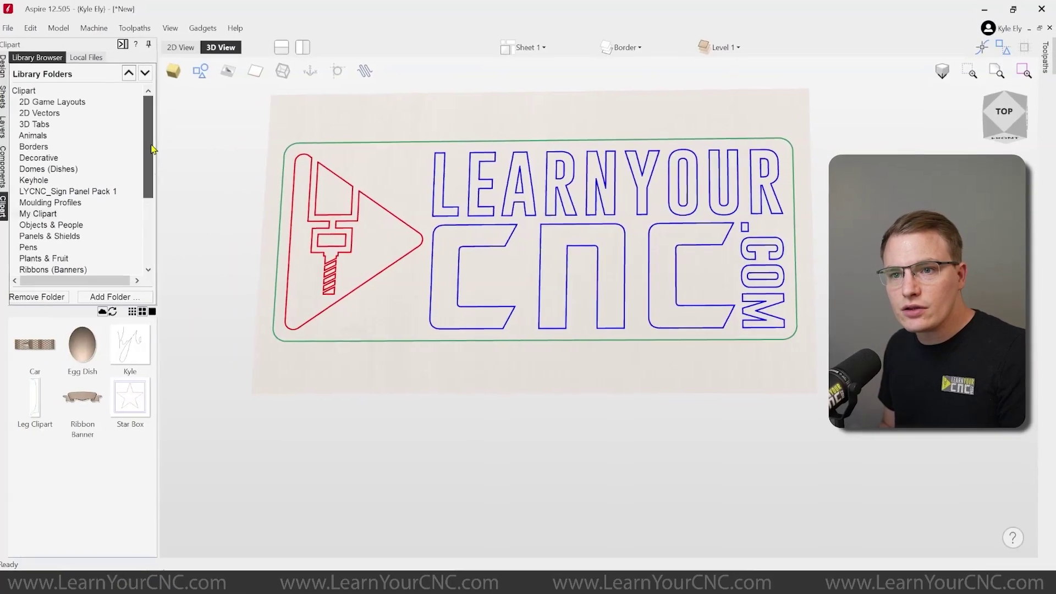
- Show the 2D Game Layouts folder and open the Cribbage Board - Oval clipart's containing folder
click(55, 104)
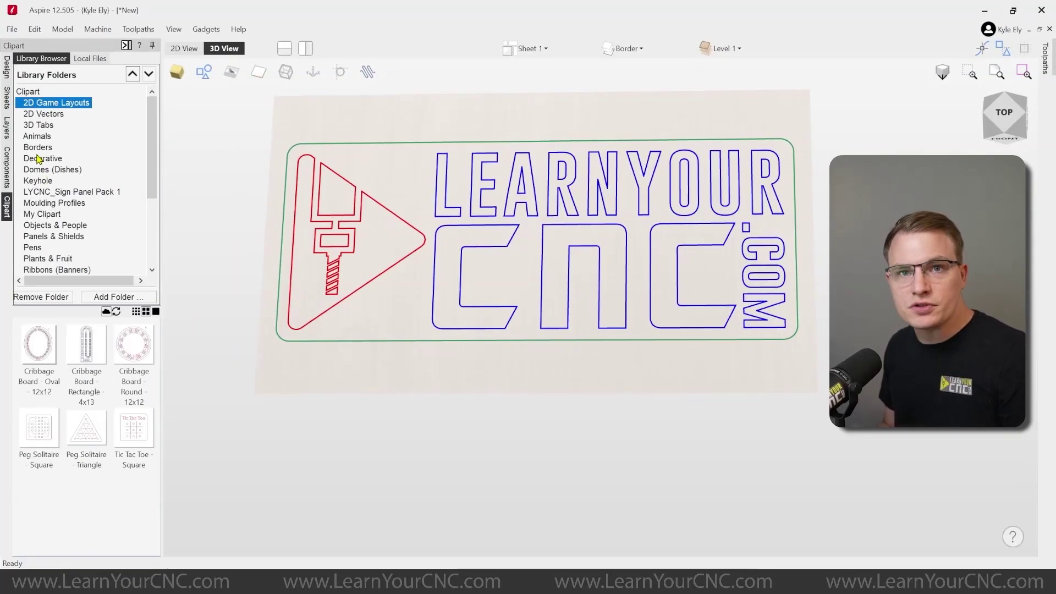
right_click(40, 349)
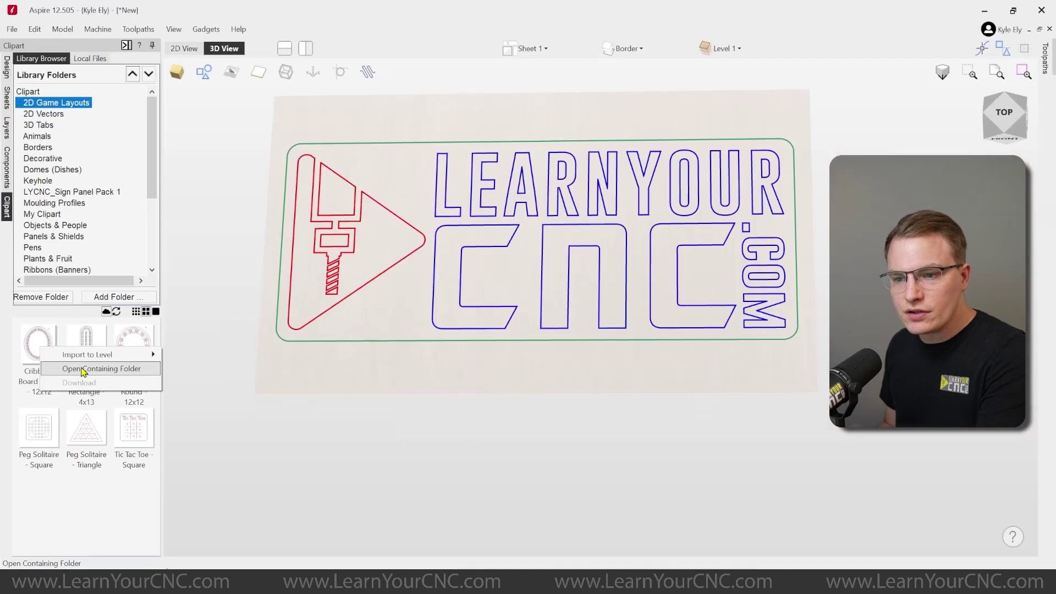
click(187, 371)
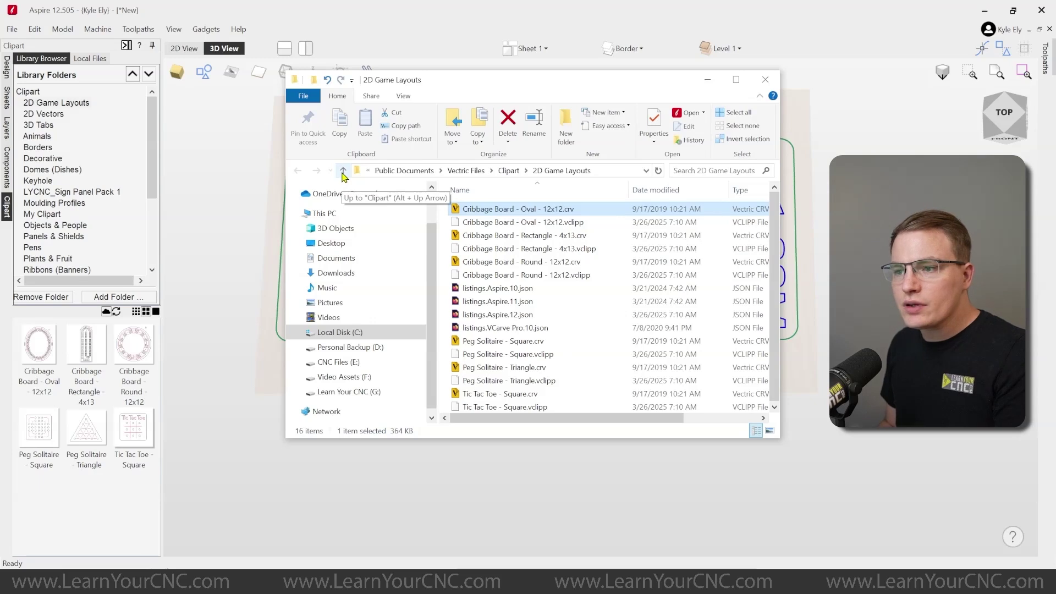
- Go up to the Vectric Clipart folder, inspect its full path, and create a new folder there
click(344, 171)
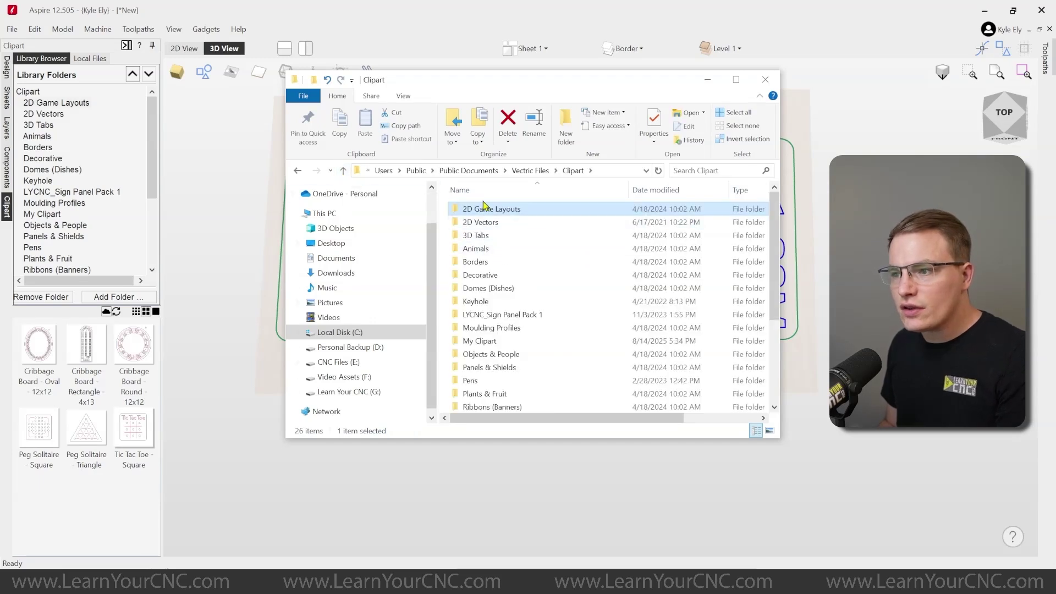
click(608, 171)
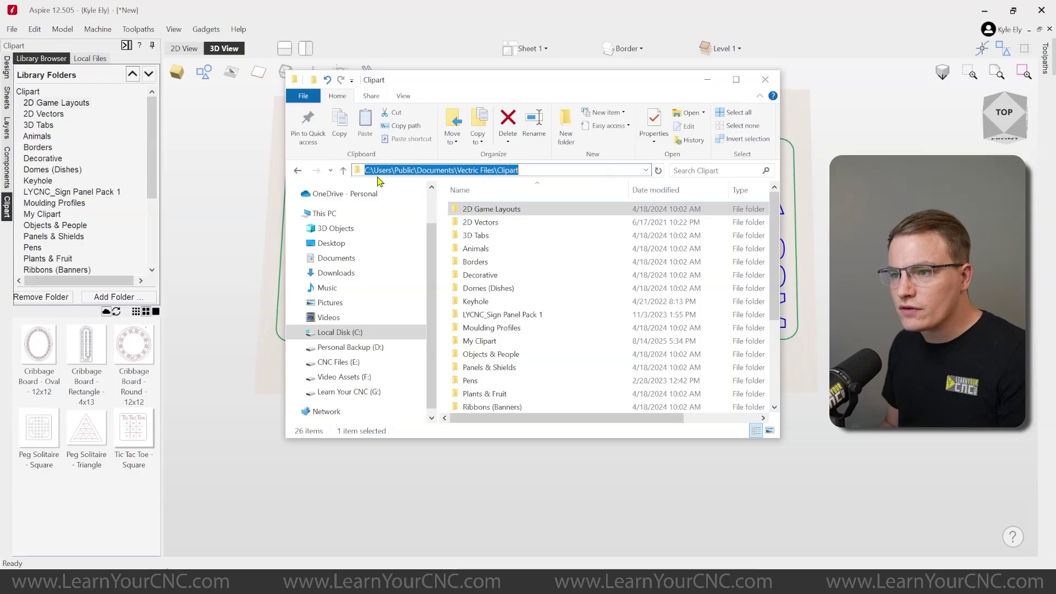
click(366, 172)
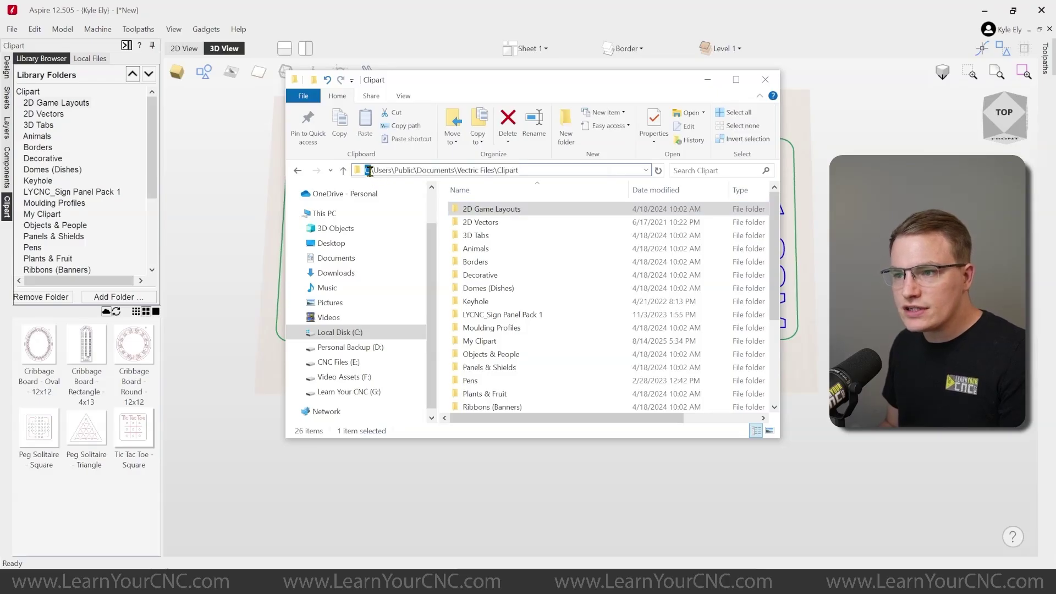
drag(390, 172, 445, 171)
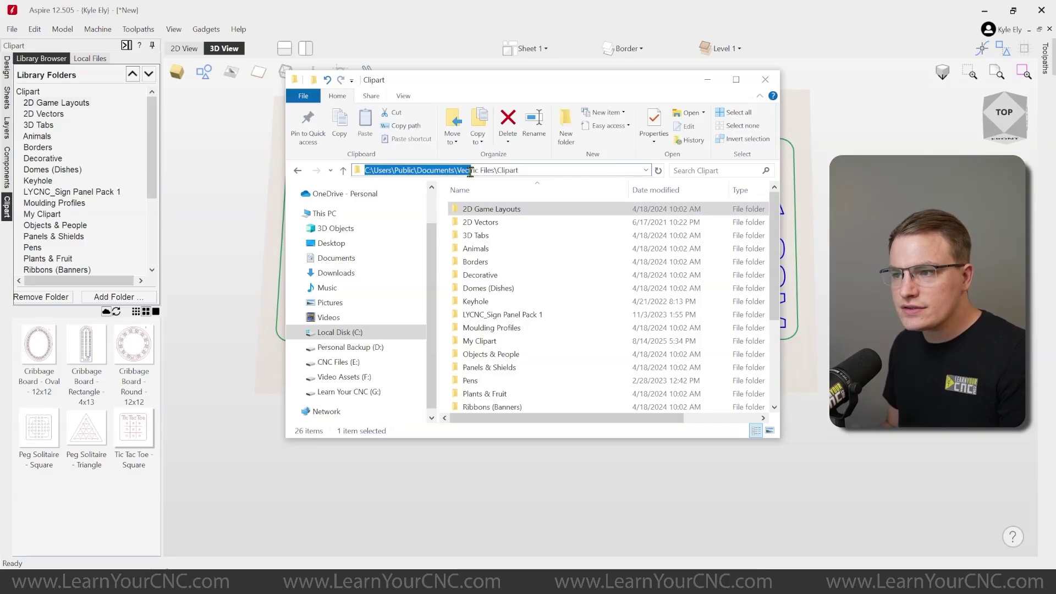
drag(470, 171, 525, 173)
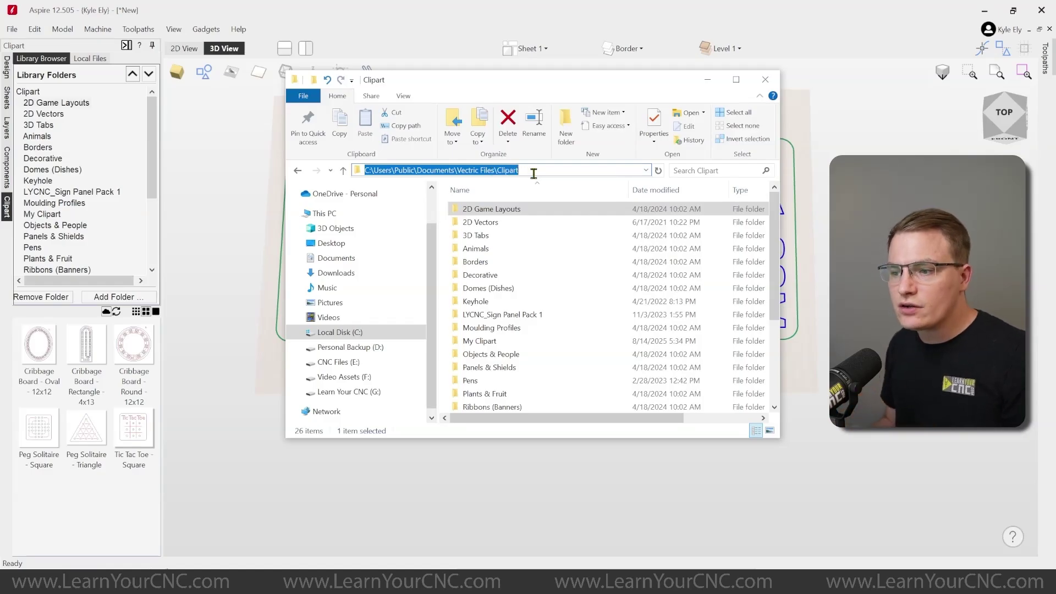
click(534, 172)
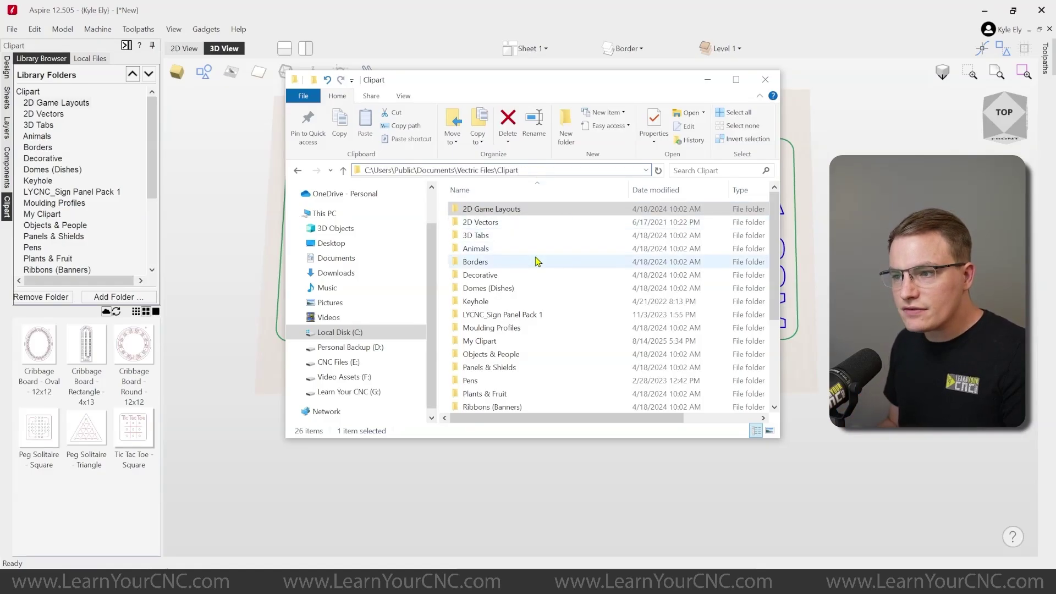
click(566, 127)
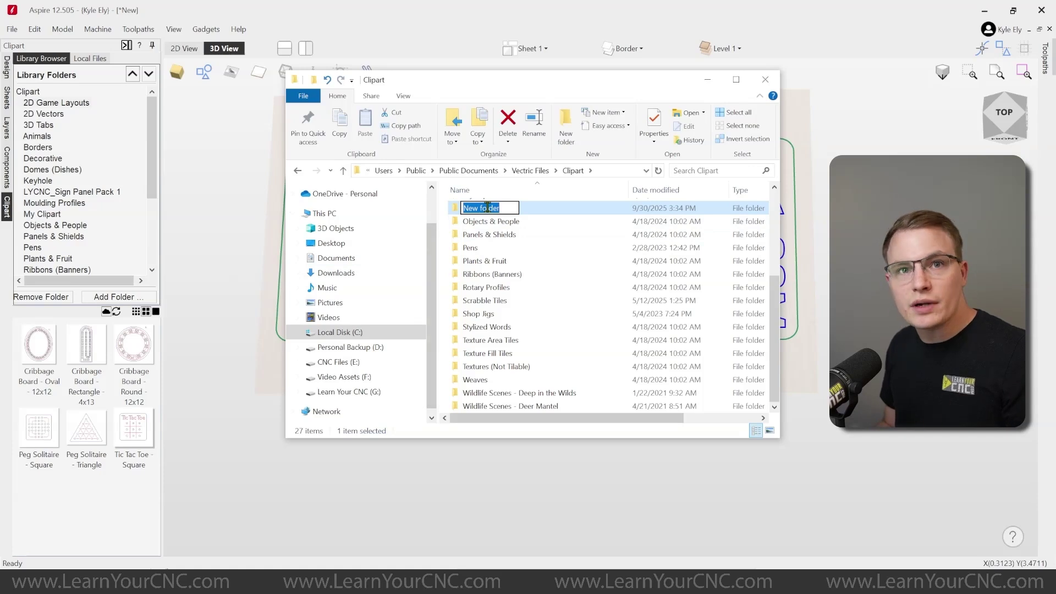
- Rename the new folder to '1_My Clipart'
text(1)
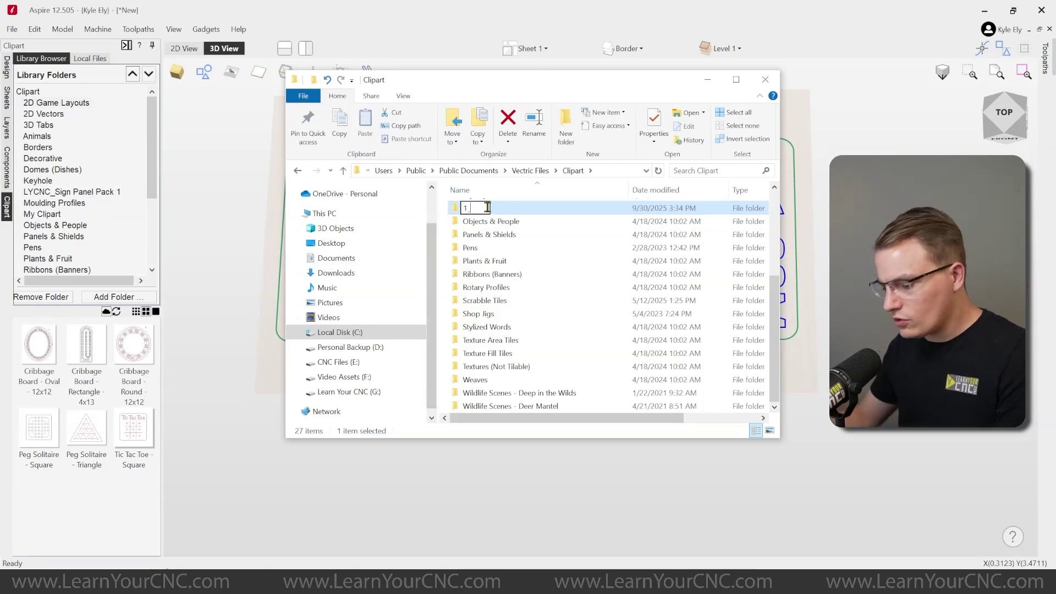
text(_My Clipart)
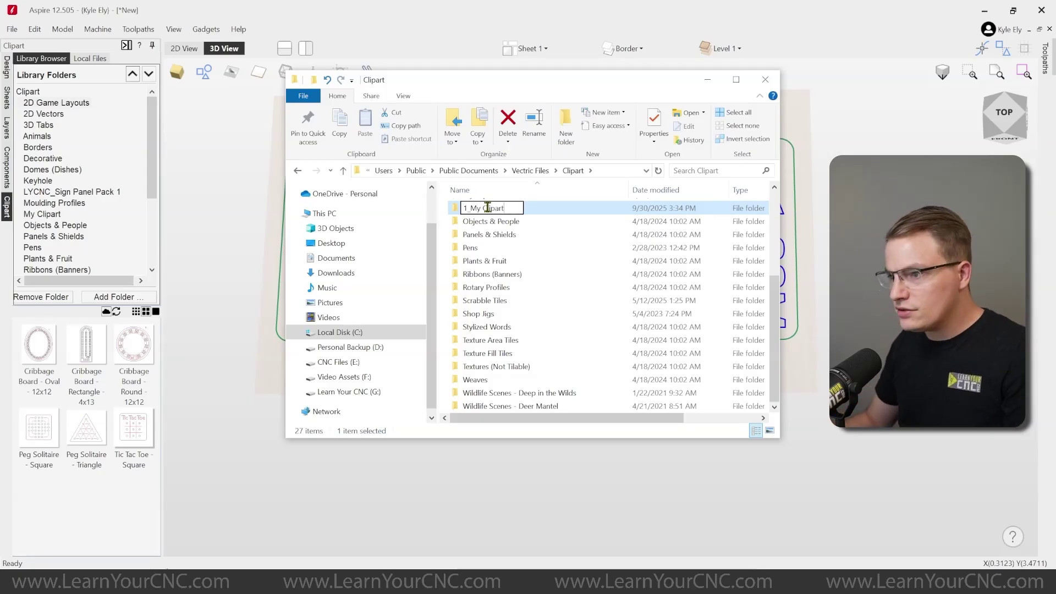
key(Return)
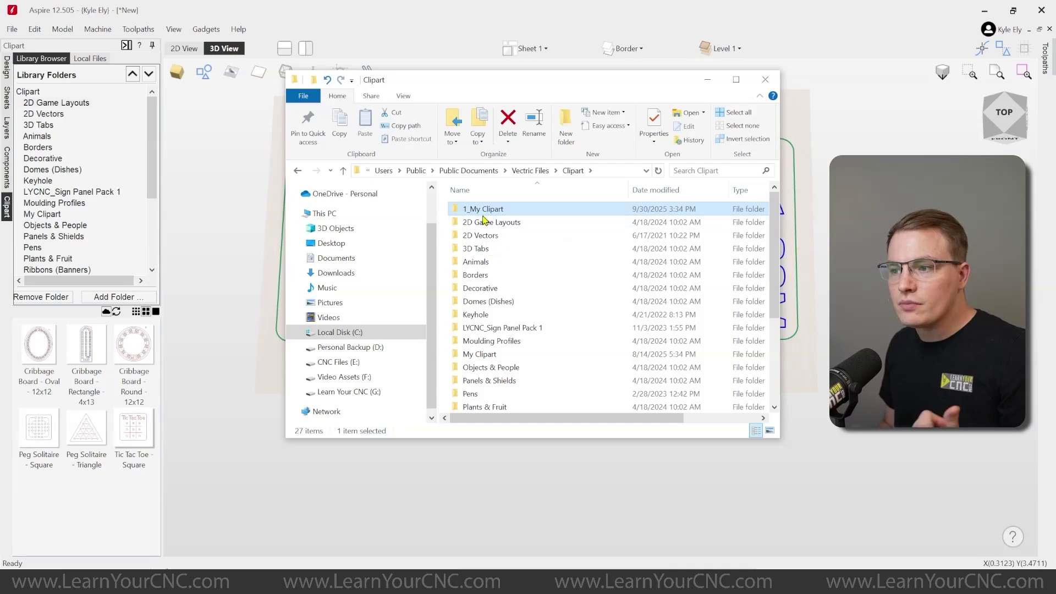
- Enter the 1_My Clipart folder, copy its full path, and return to Aspire
double_click(494, 213)
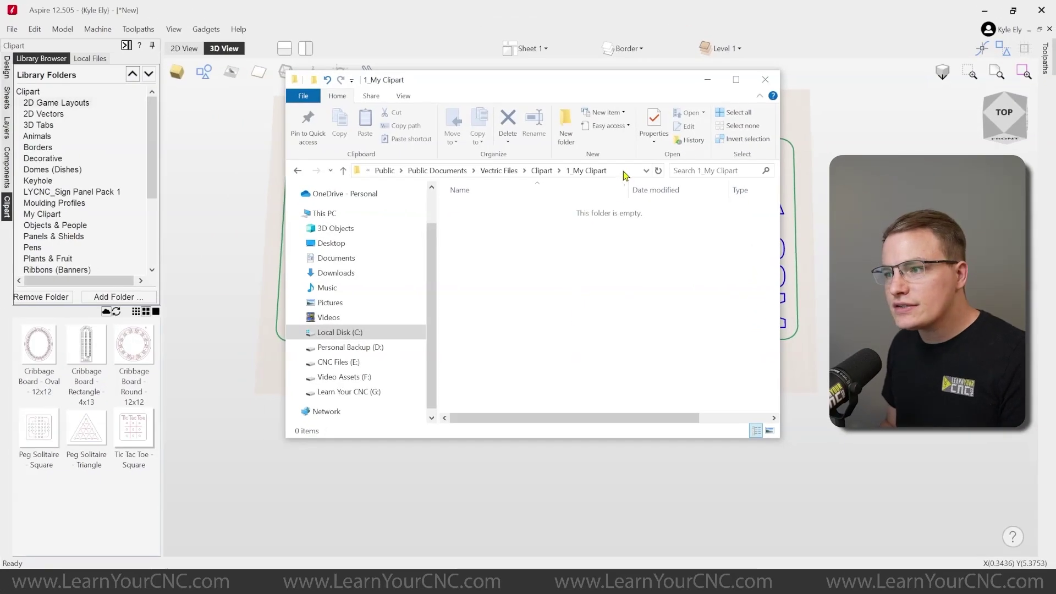
click(625, 173)
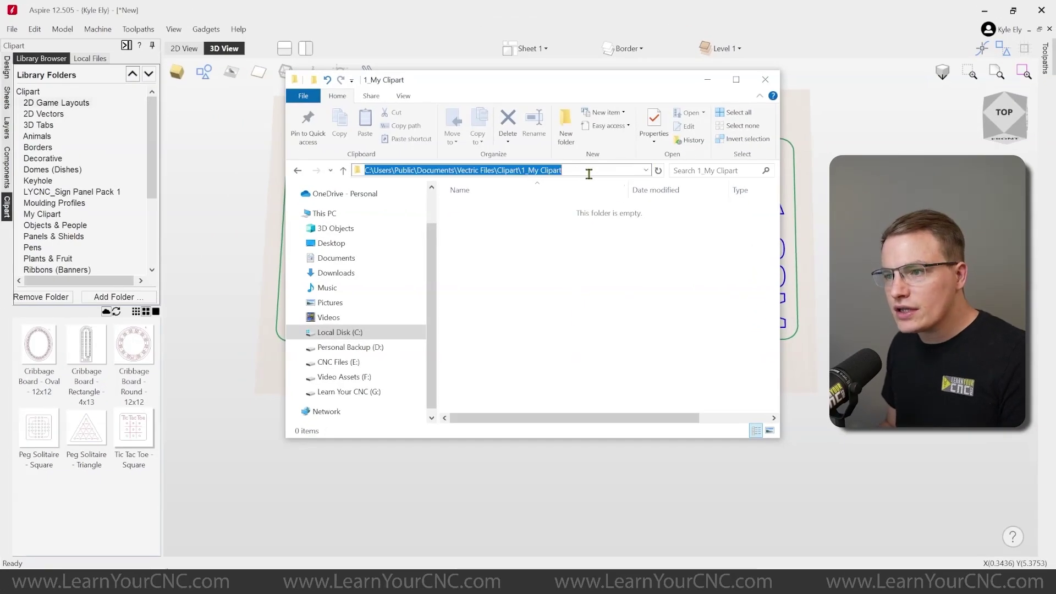
right_click(456, 170)
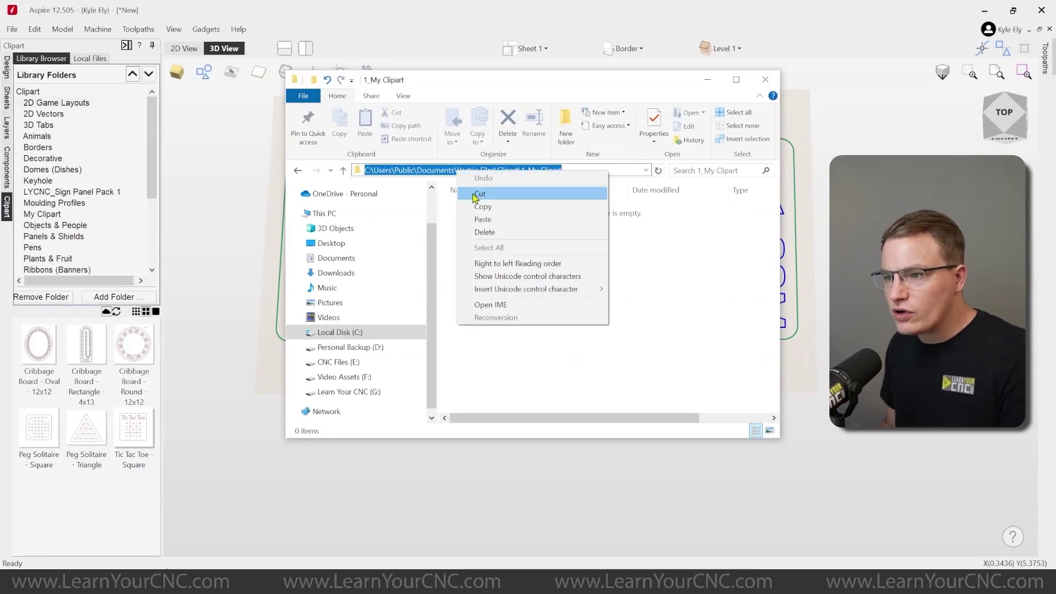
click(484, 206)
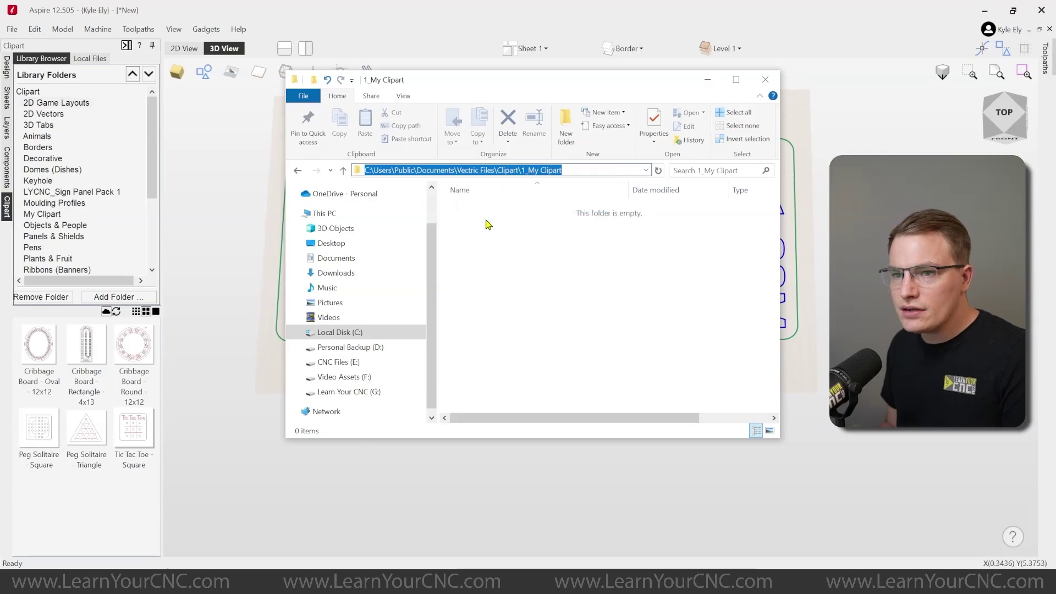
click(197, 150)
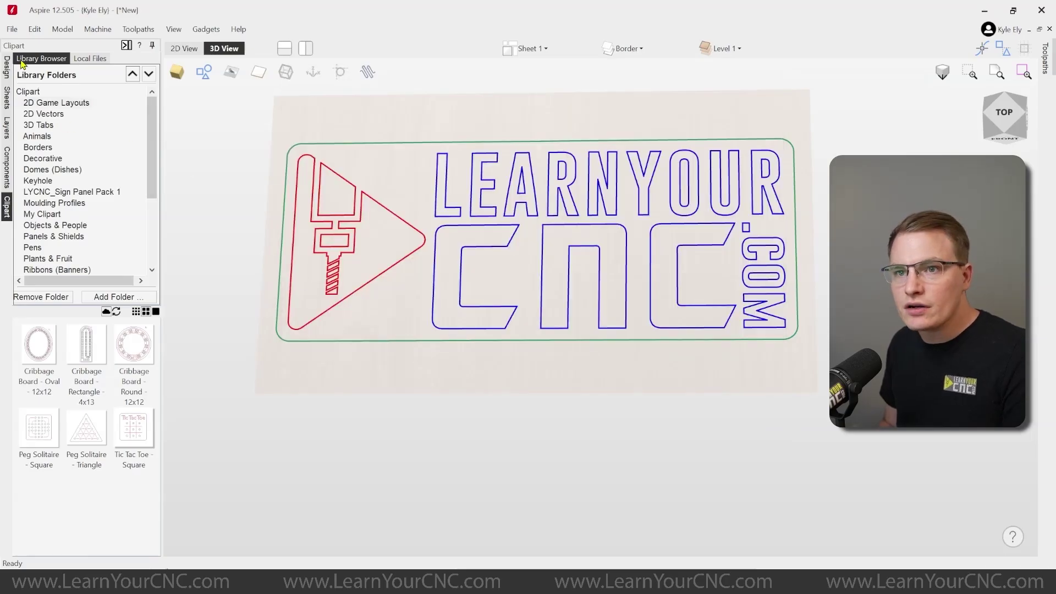
- Start Save As and navigate to the 1_My Clipart folder by pasting its path
click(12, 29)
click(33, 99)
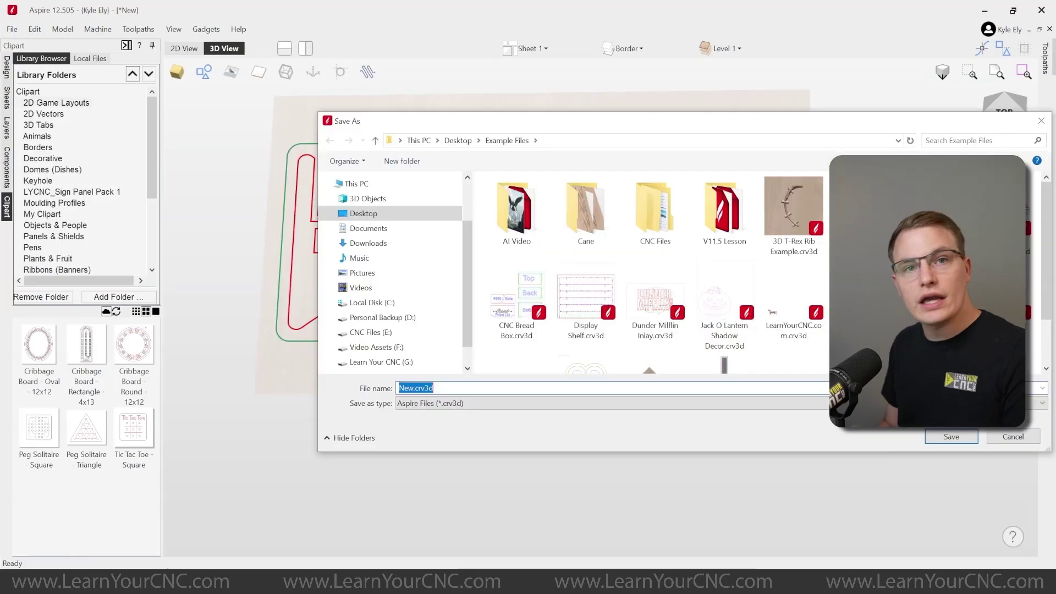
click(557, 140)
right_click(540, 138)
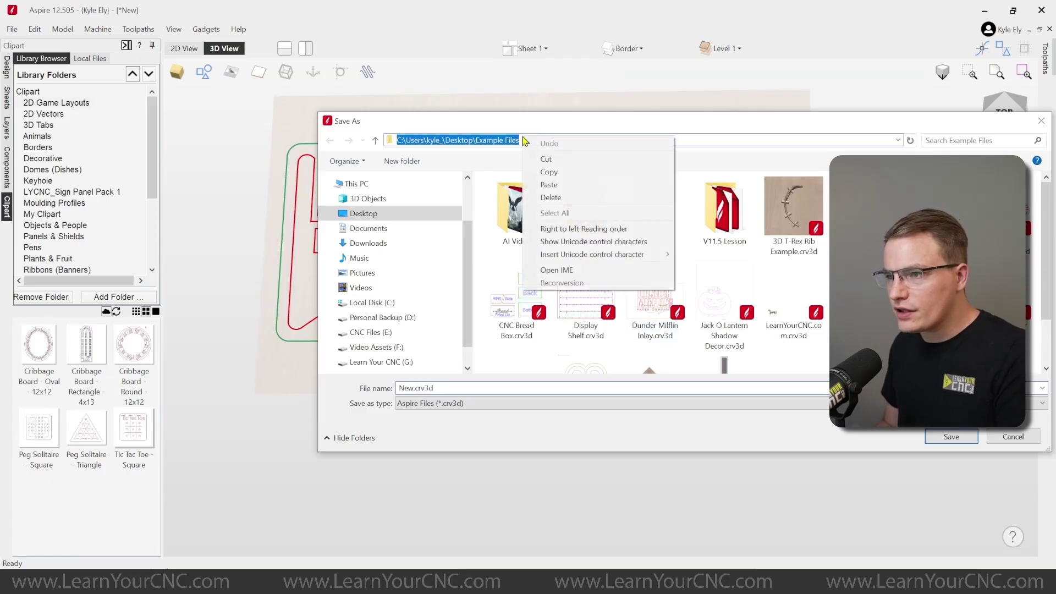
click(549, 187)
key(Return)
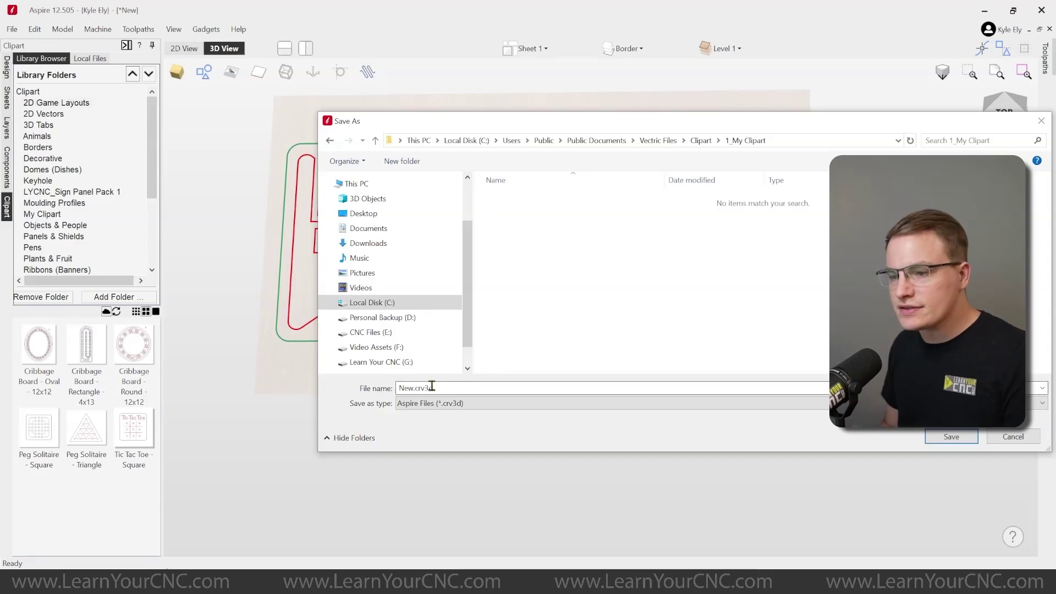
- Save the project as '2D Logo' with the Aspire .crv3d file type
double_click(412, 387)
text(2)
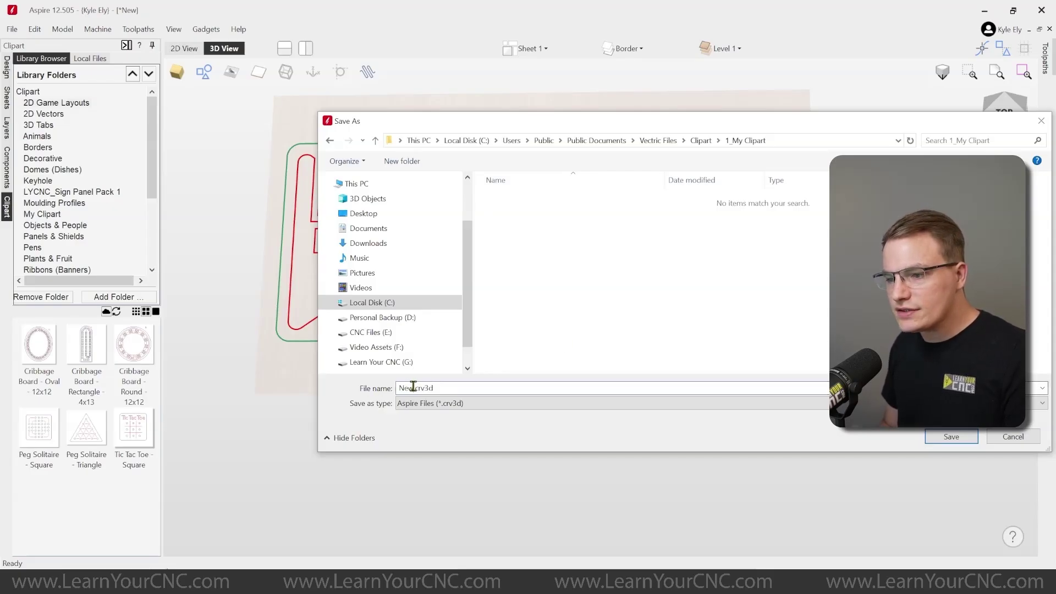
text(D Logo)
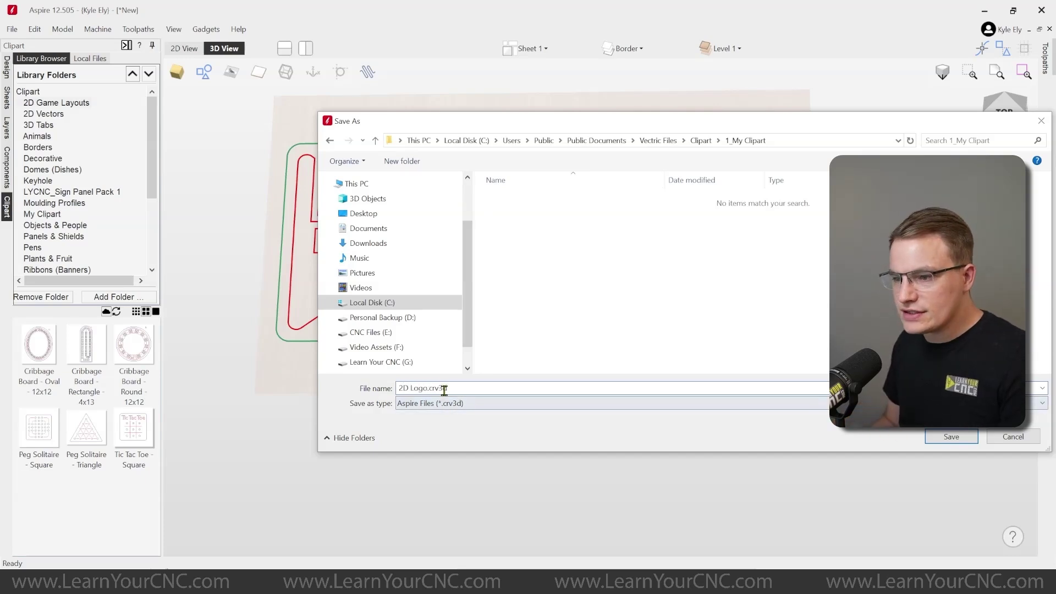
drag(431, 389, 457, 388)
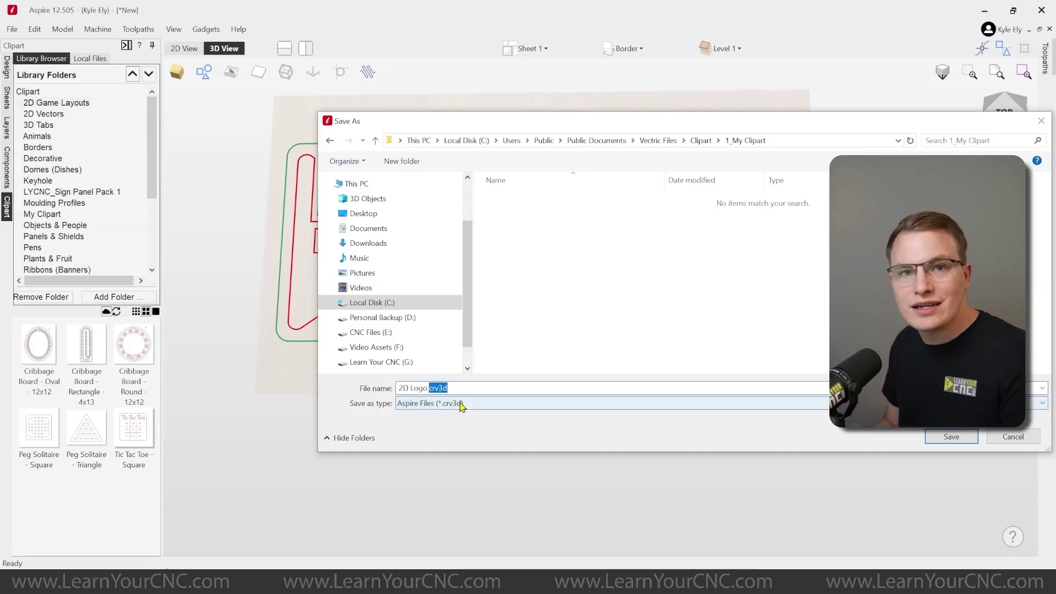
click(460, 404)
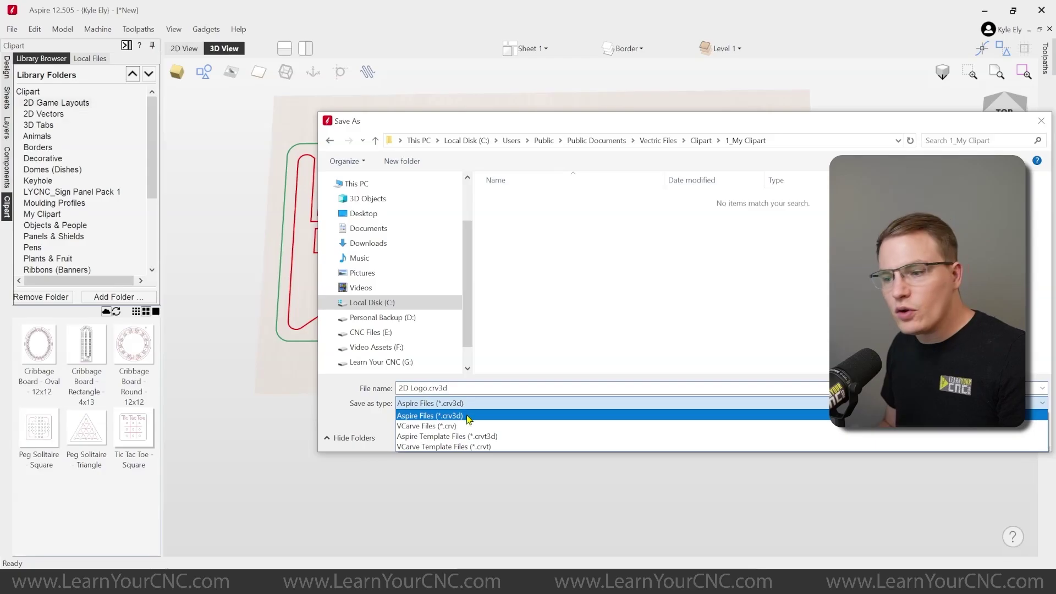
click(468, 426)
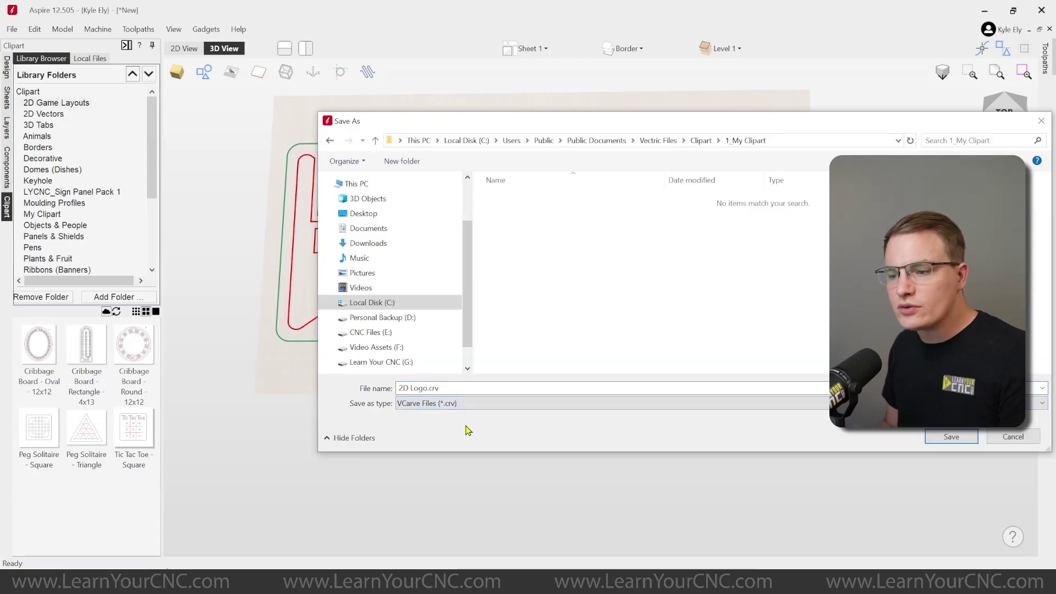
click(446, 407)
click(450, 418)
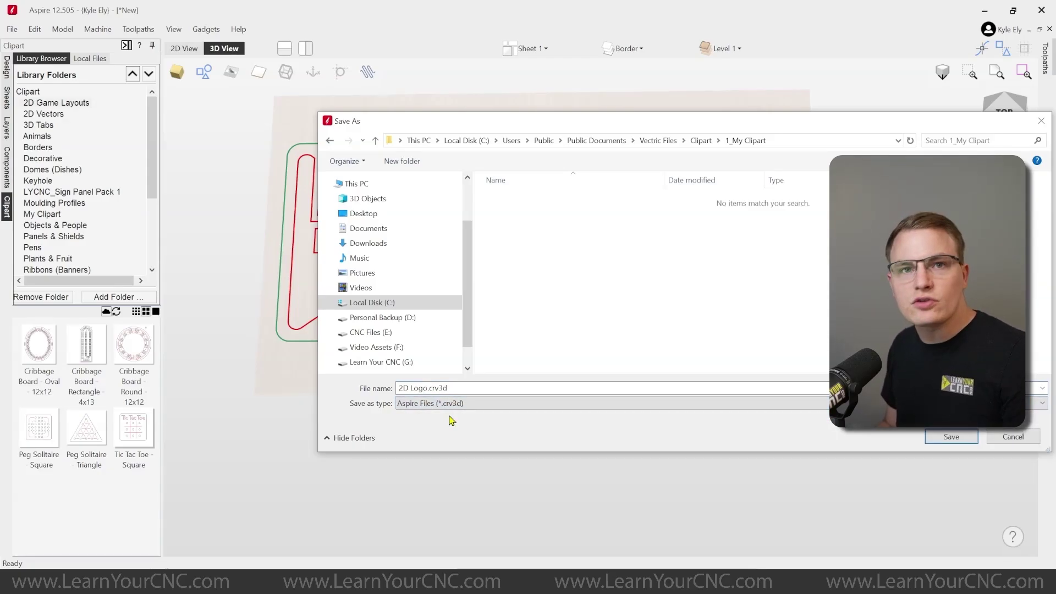
click(950, 436)
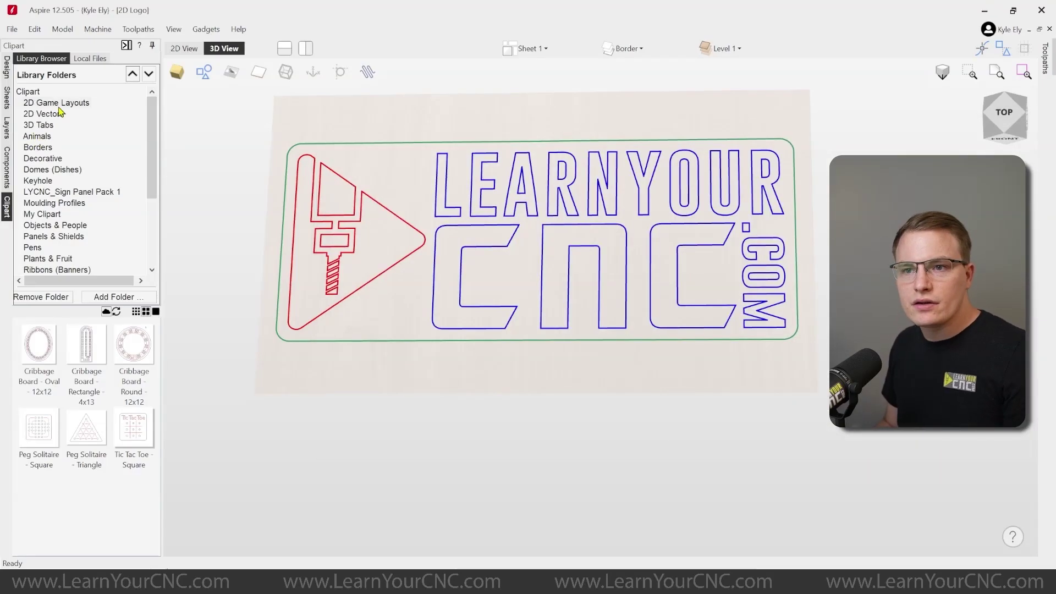
- Relaunch Aspire, create a new blank 14 x 8 x 0.75 inch job, and check its layers
right_click(533, 581)
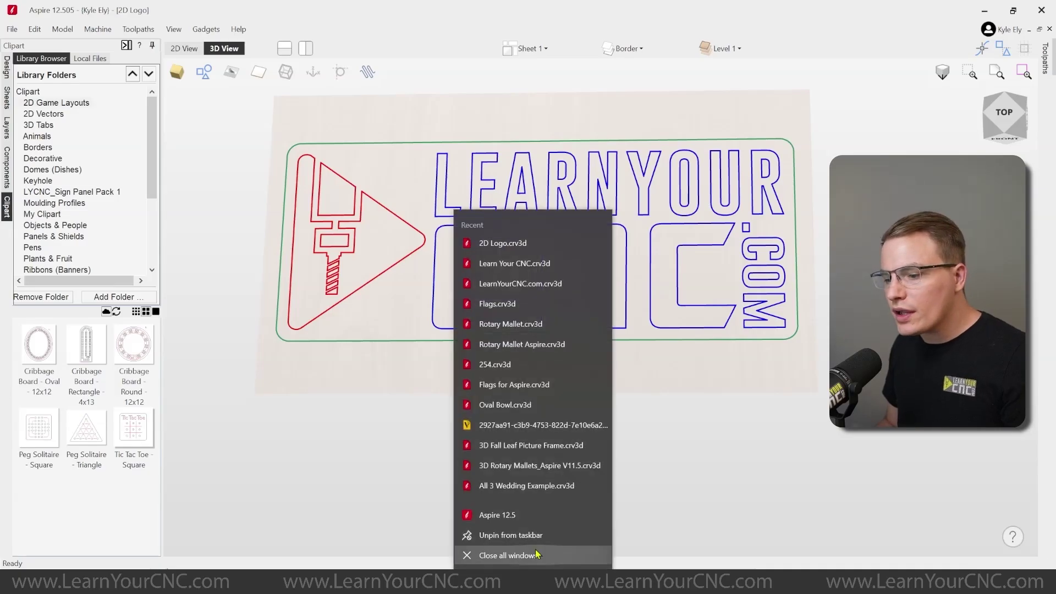
click(536, 509)
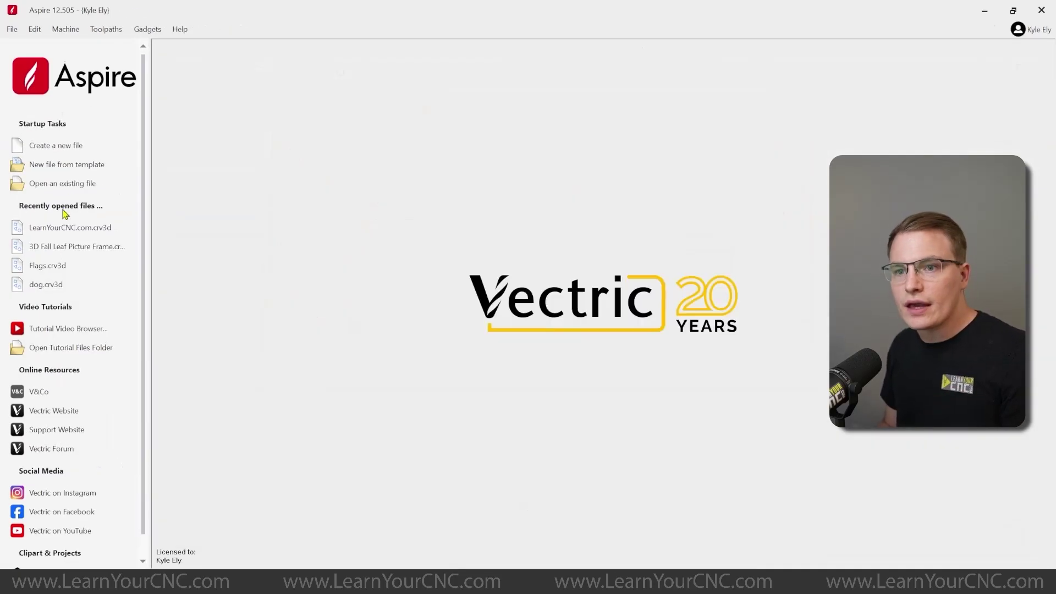
click(66, 144)
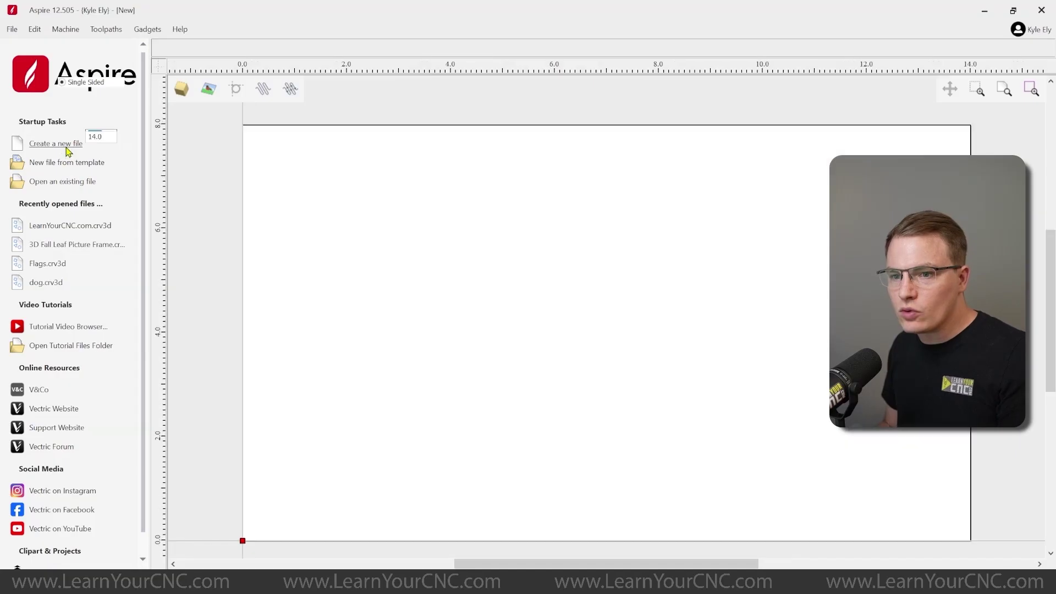
click(30, 397)
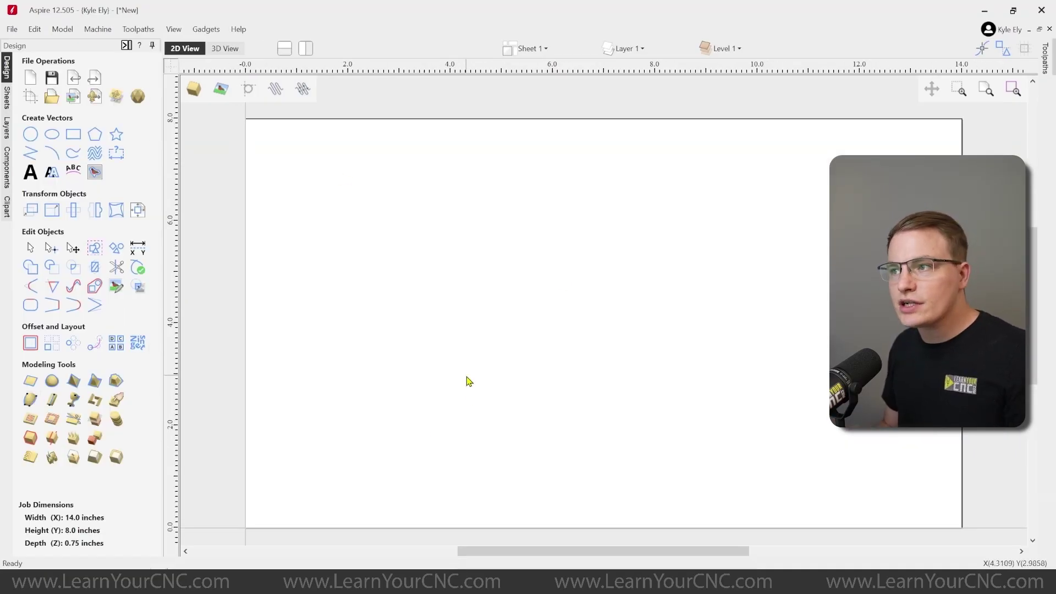
click(625, 48)
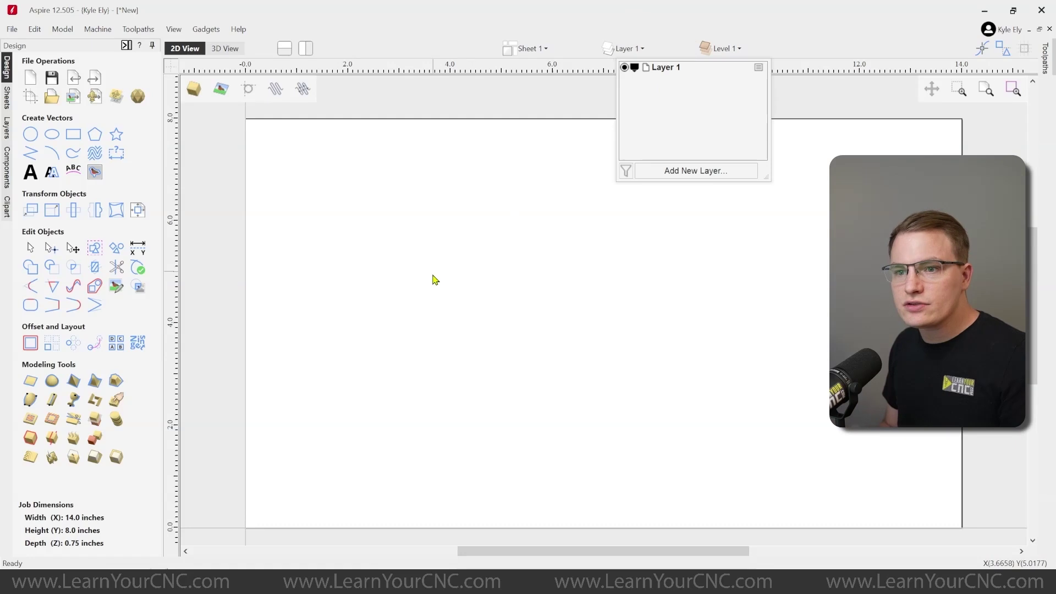
click(432, 294)
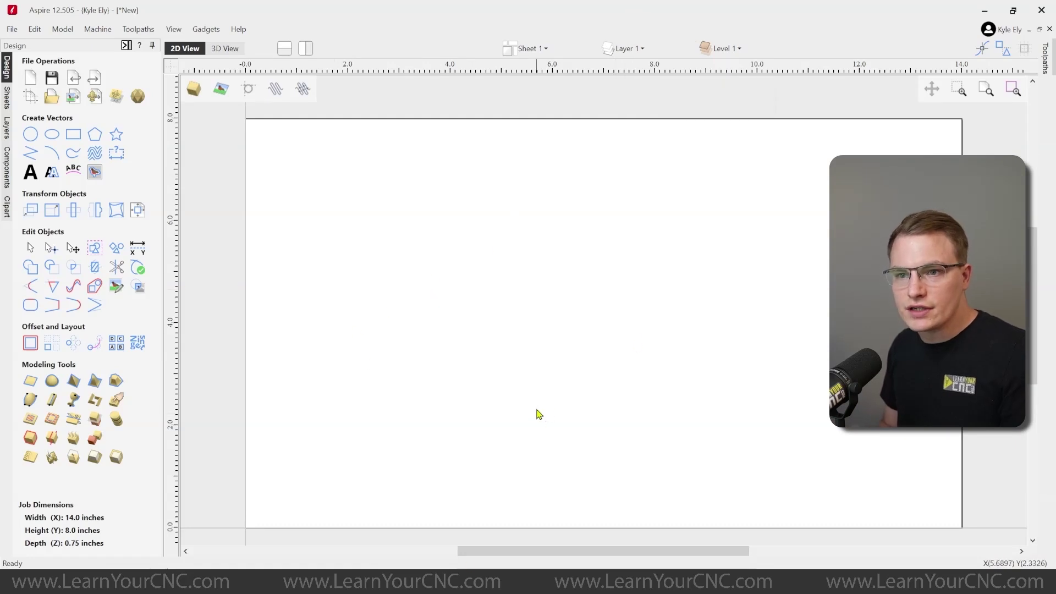
click(7, 210)
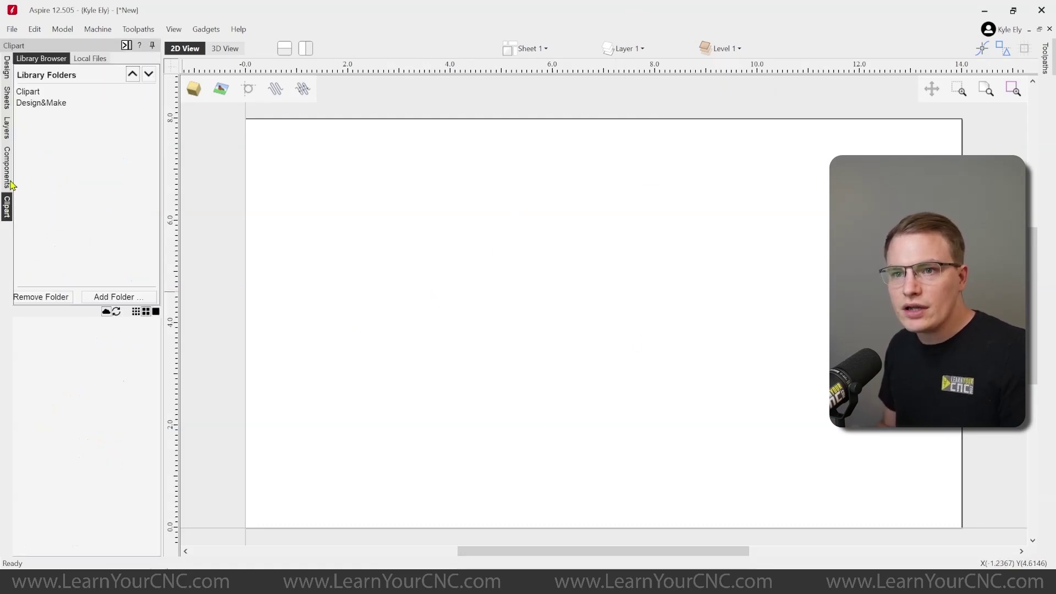
- Expand the Clipart folders, pick 1_My Clipart, and drop the 2D Logo onto the job
double_click(30, 92)
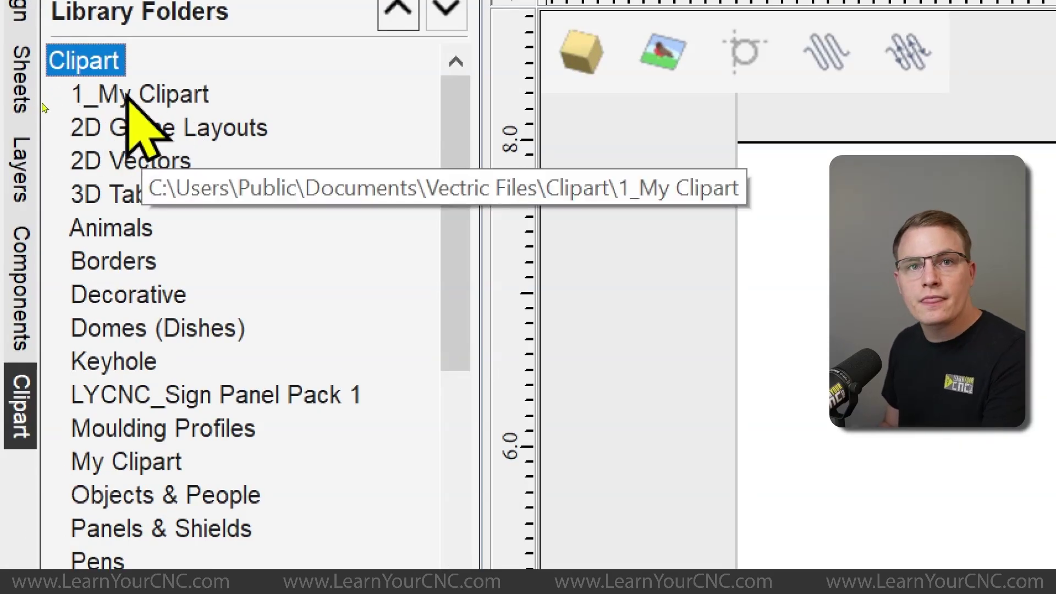
click(128, 97)
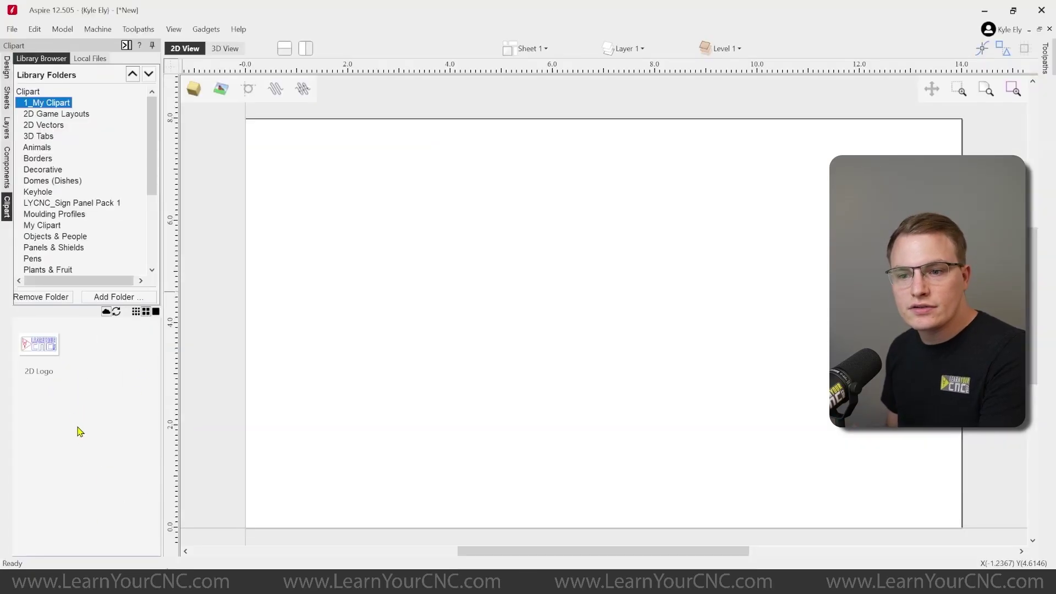
drag(126, 300, 1055, 196)
drag(372, 317, 372, 319)
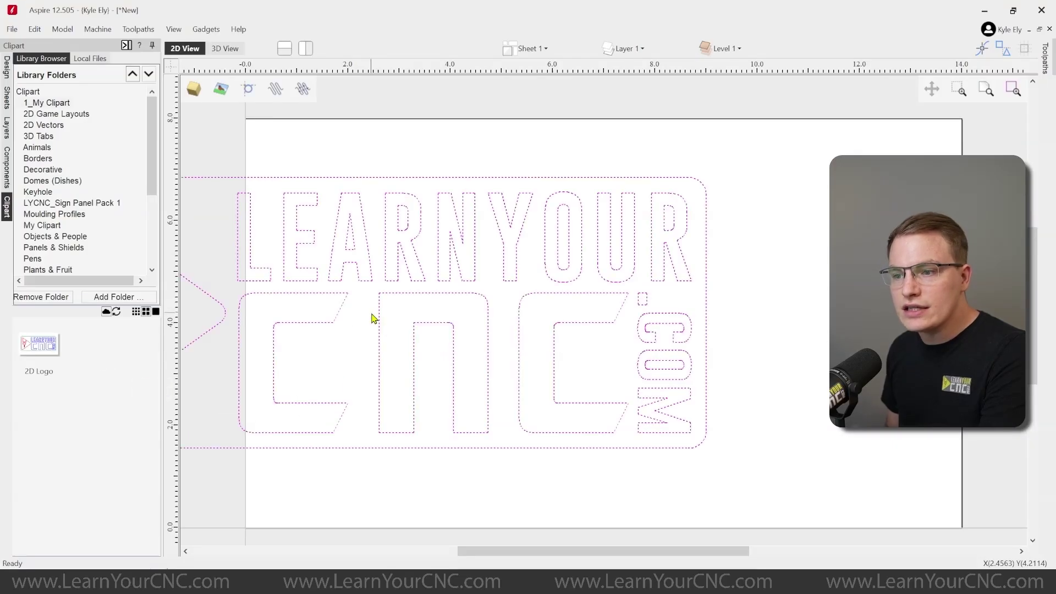
scroll(569, 251, down, 2)
click(466, 382)
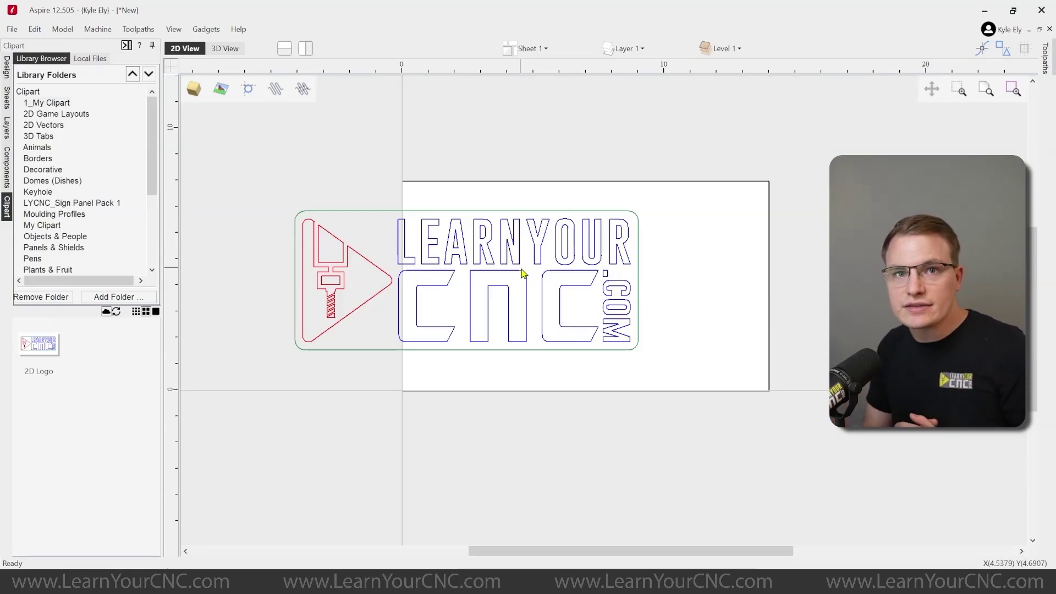
- Scale the 2D logo down and move it to the material's bottom-left corner
click(641, 48)
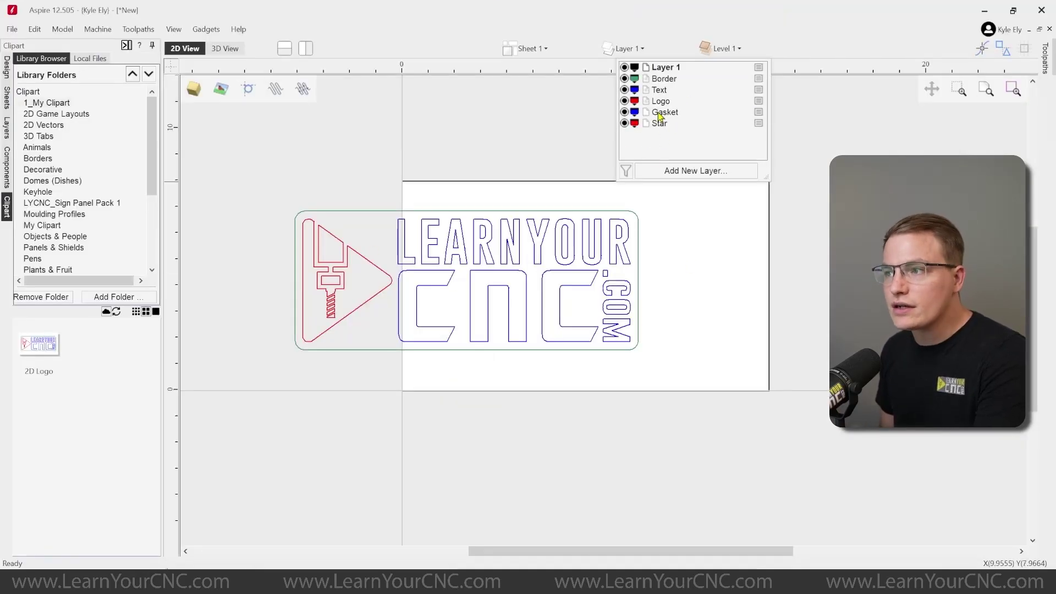
click(683, 325)
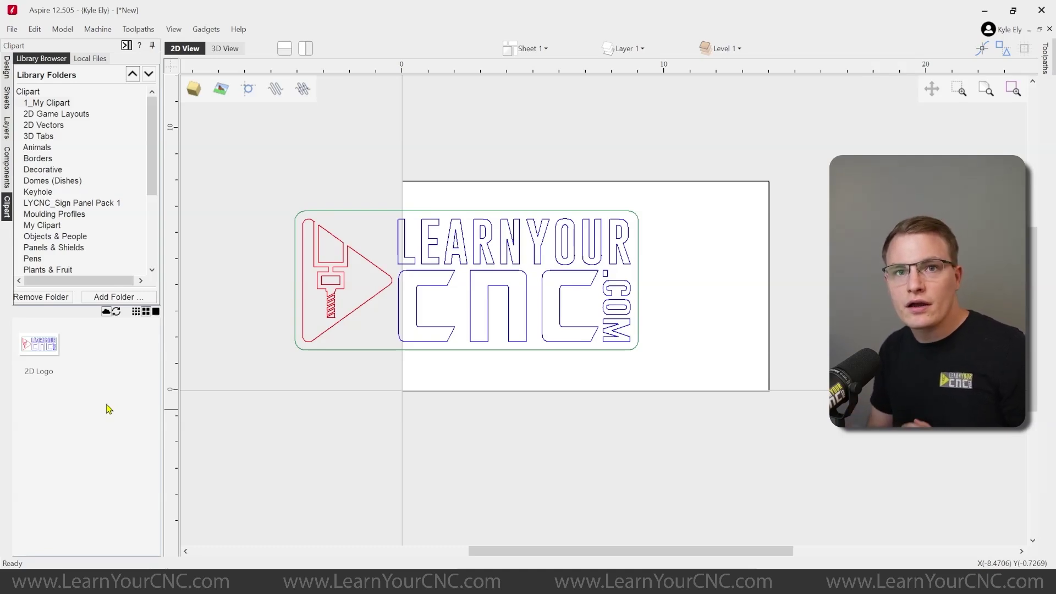
drag(709, 201, 294, 381)
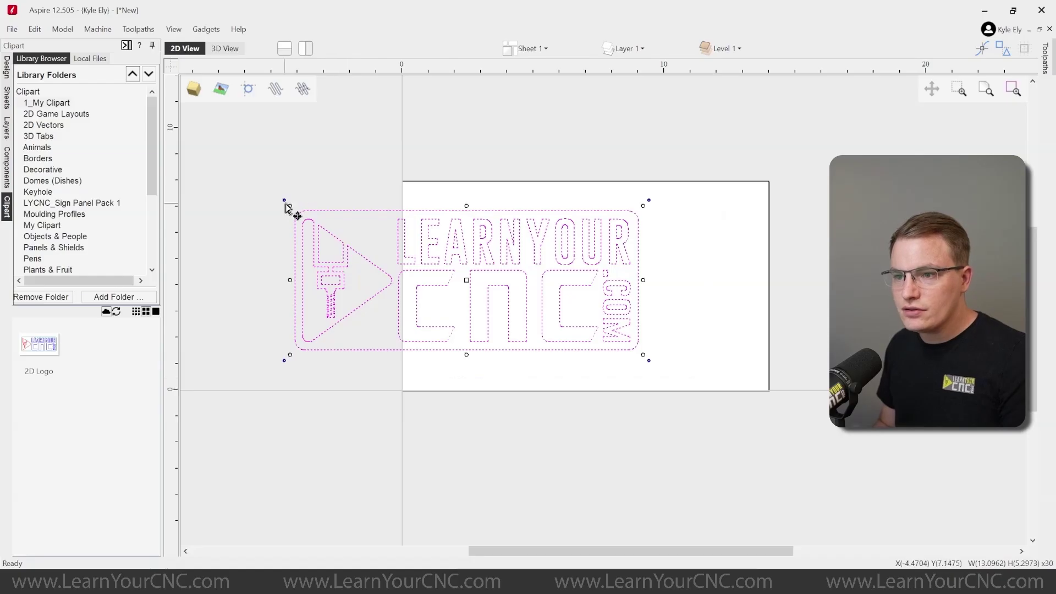
drag(288, 204, 441, 263)
drag(520, 301, 484, 333)
click(640, 309)
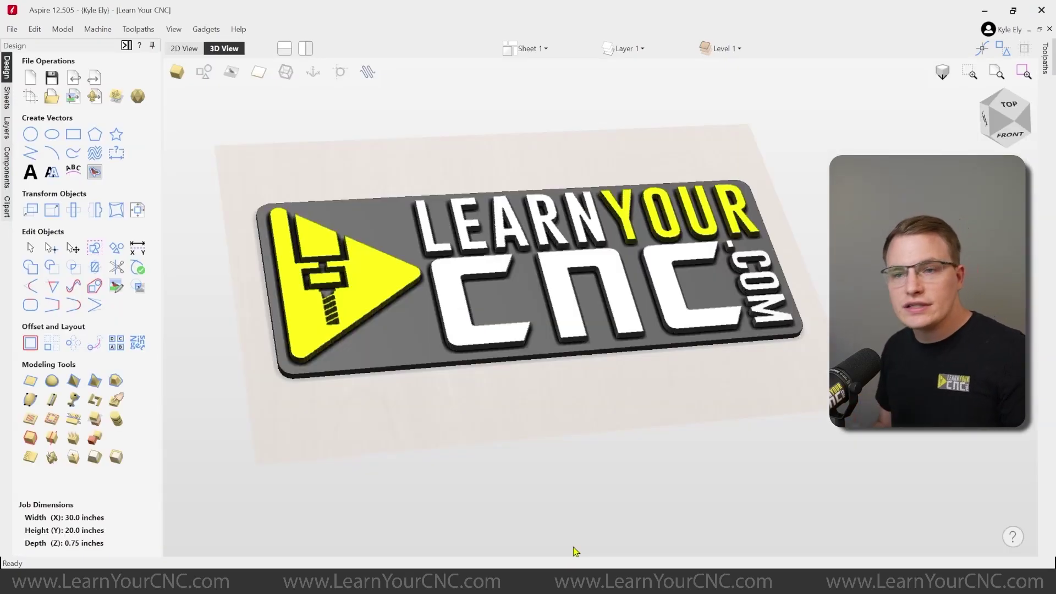
- Tilt the 3D view, then hide and re-show the logo's WHITE and YELLOW layers to check them
click(424, 295)
click(525, 459)
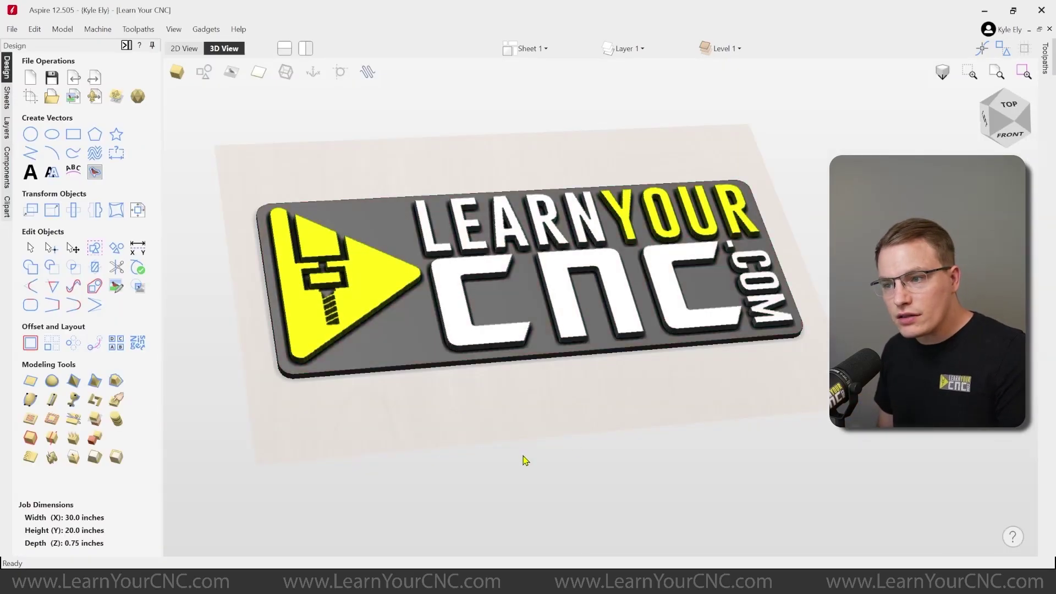
drag(525, 459, 733, 109)
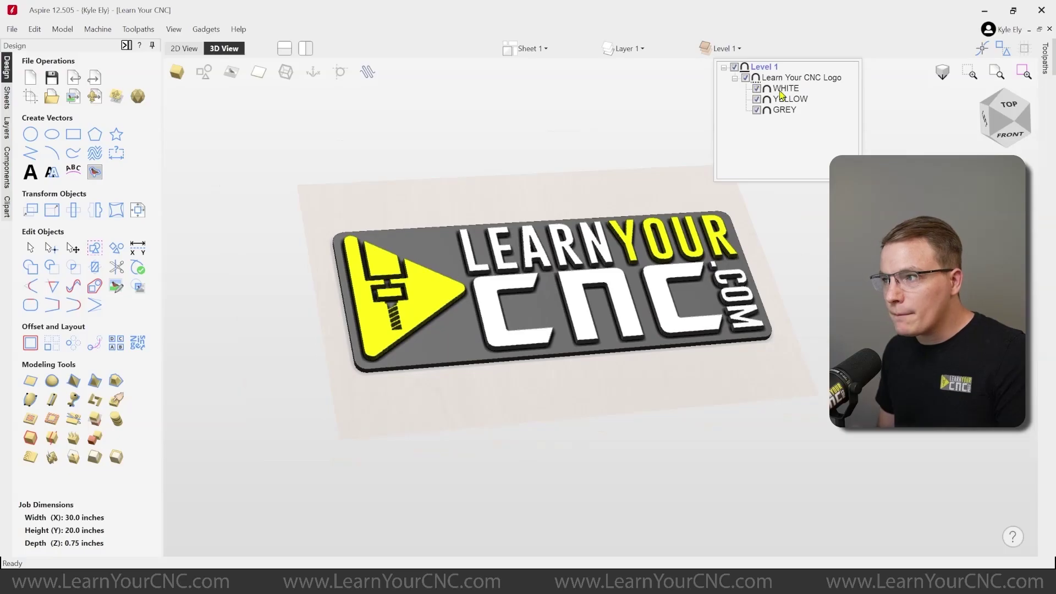
click(756, 89)
click(757, 99)
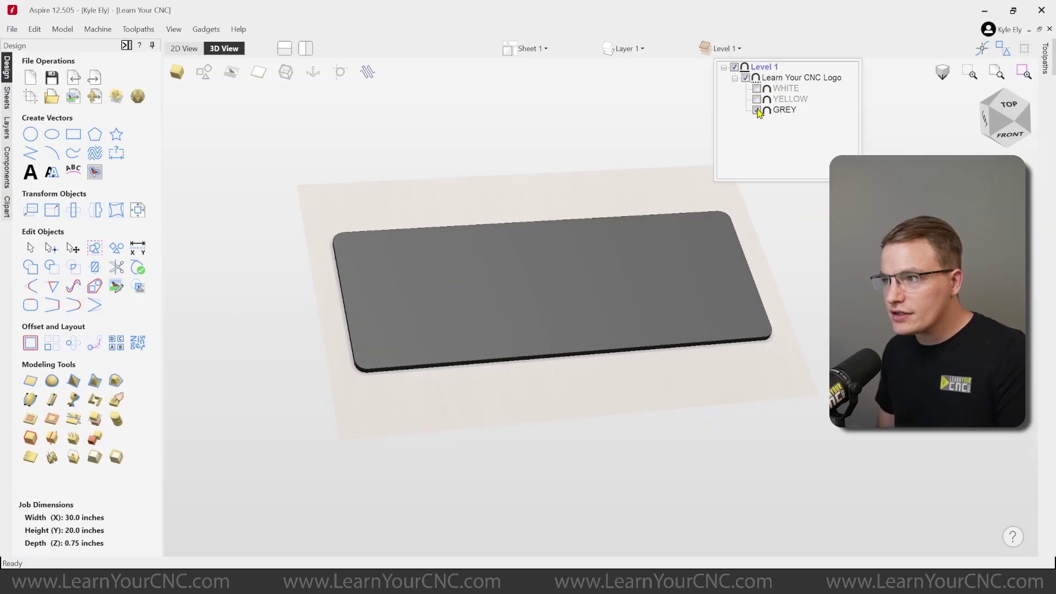
click(756, 99)
click(757, 89)
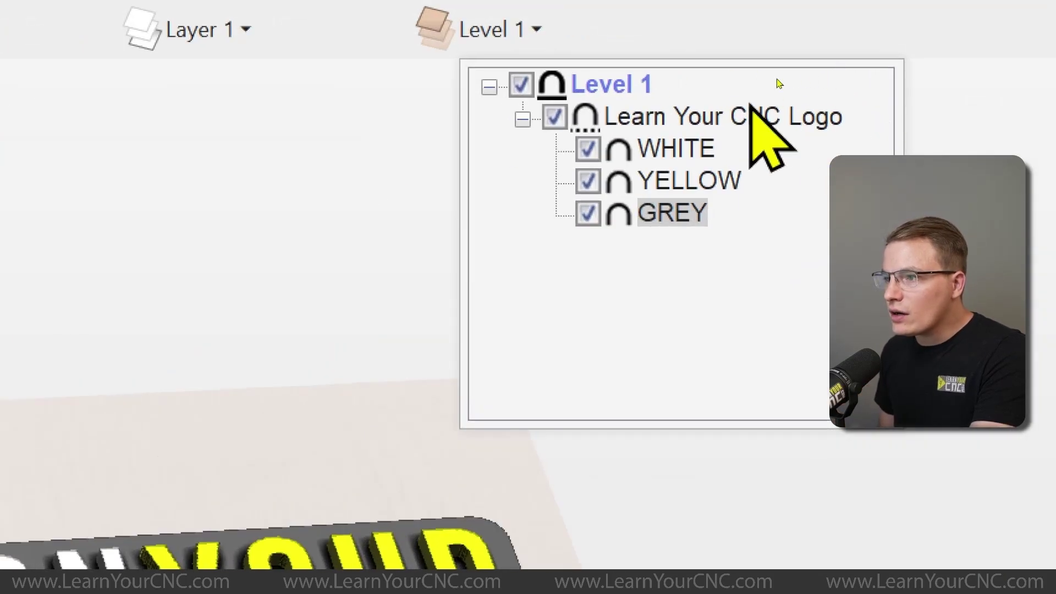
- Export the Learn Your CNC Logo group as 3D clipart, naming it '3D Learn Your CNC Logo'
mouse_move(640, 113)
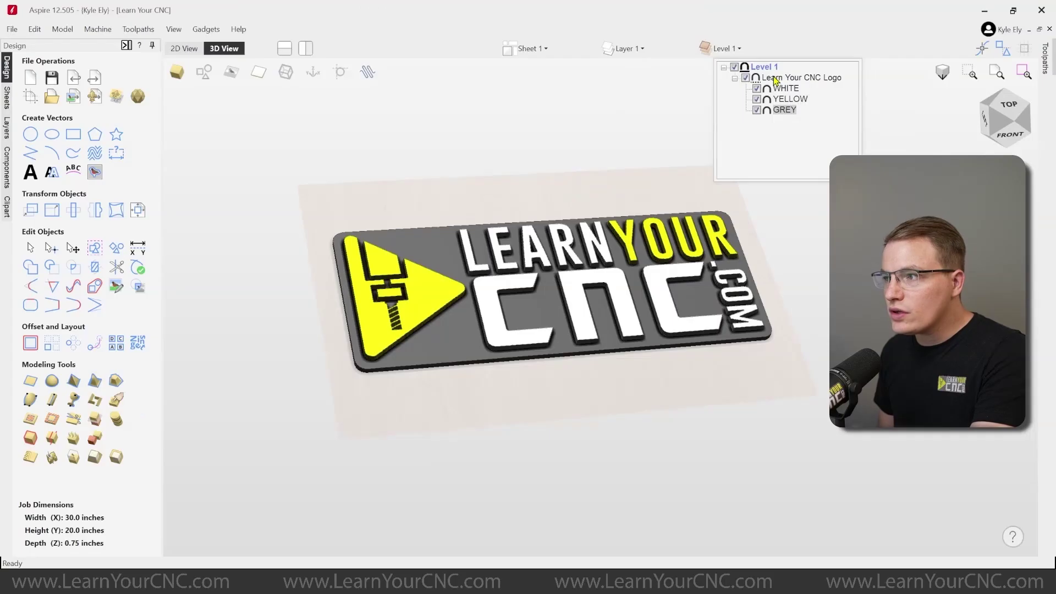
right_click(638, 114)
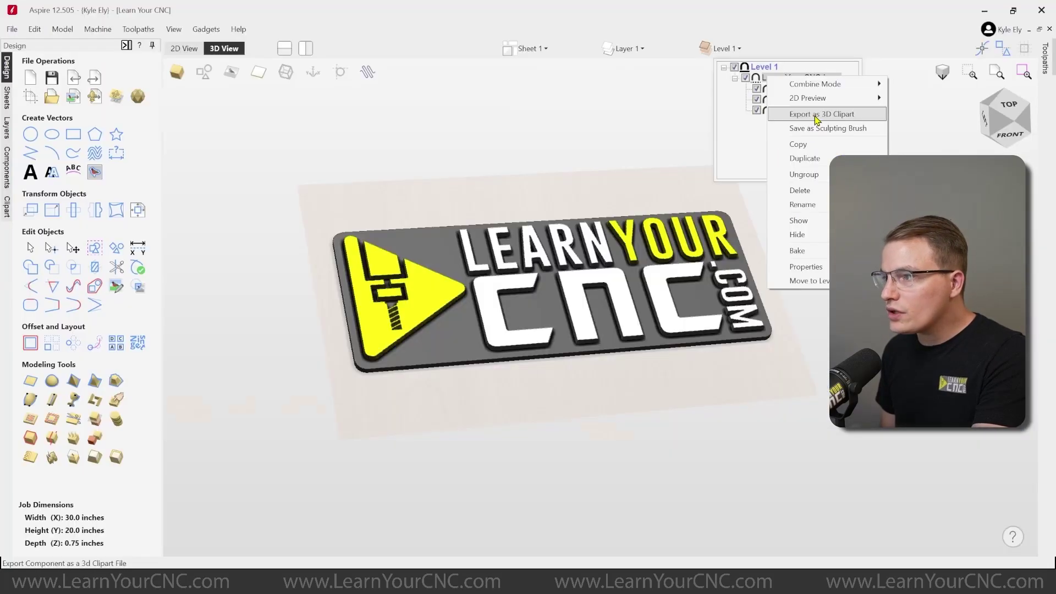
click(816, 115)
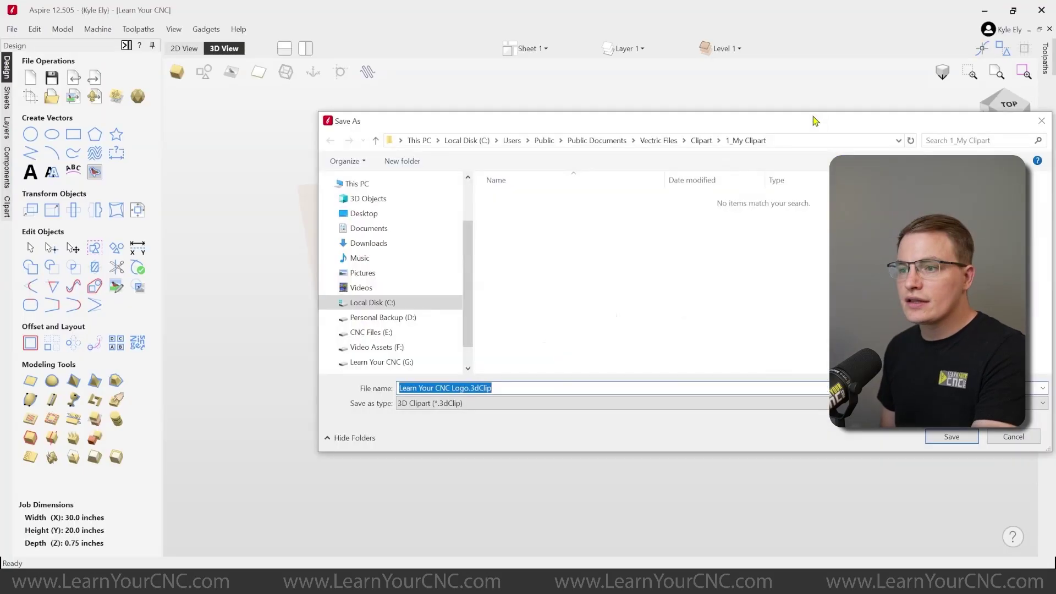
drag(631, 128, 602, 126)
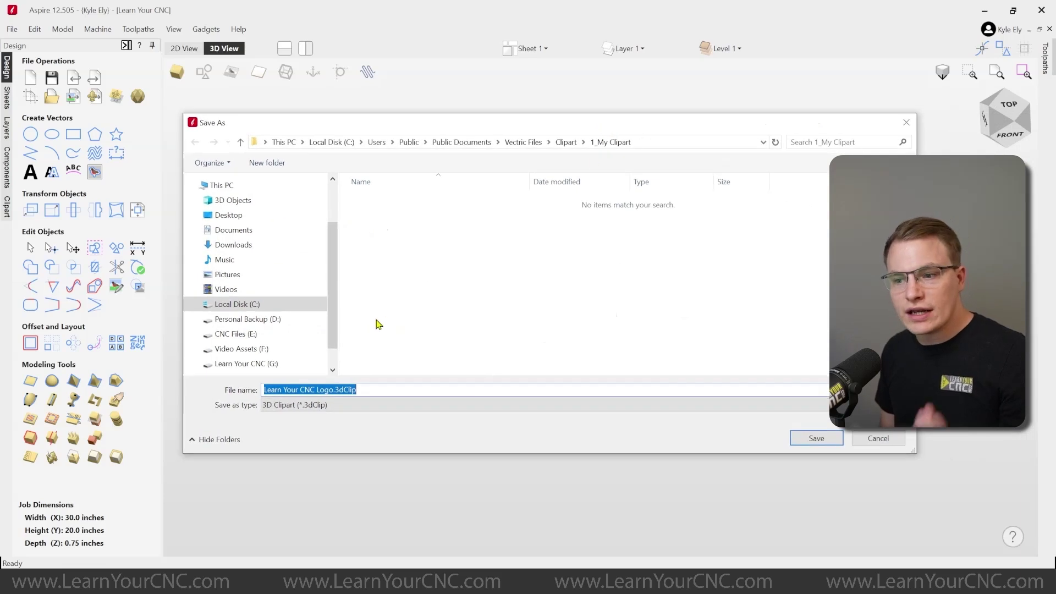
click(267, 390)
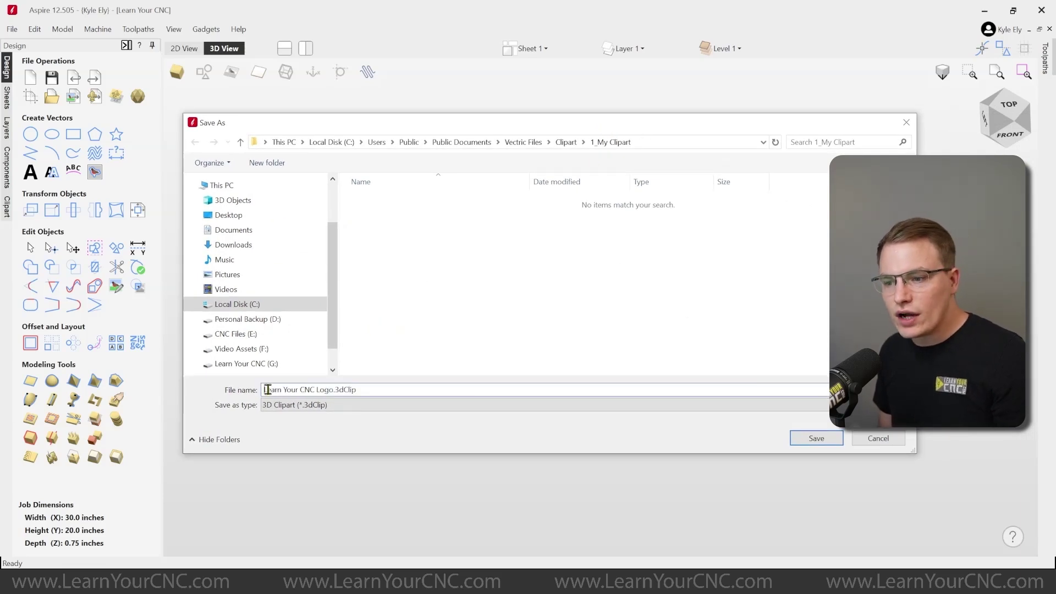
text(3)
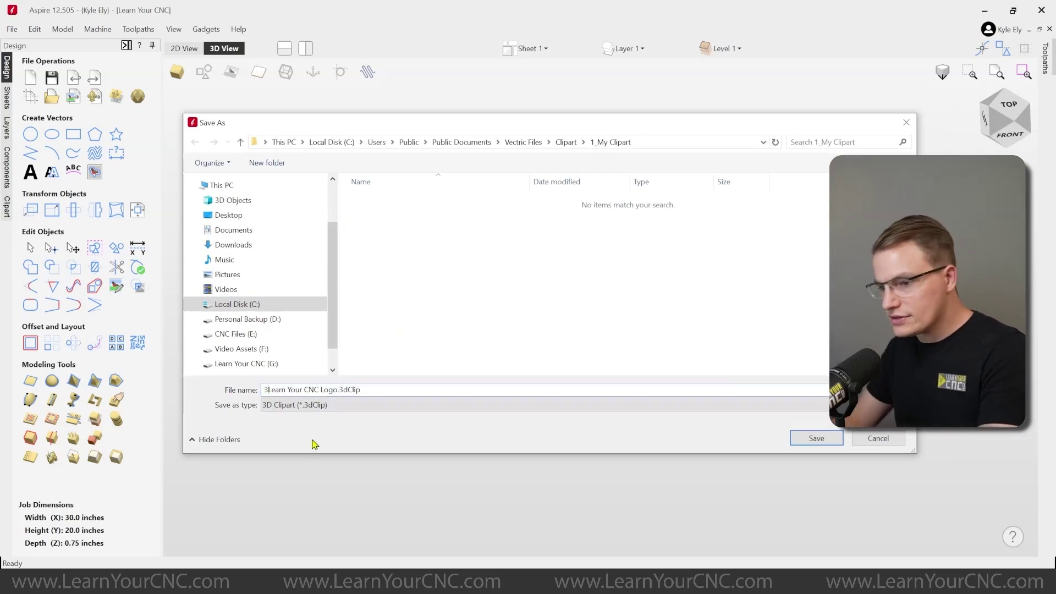
text(D)
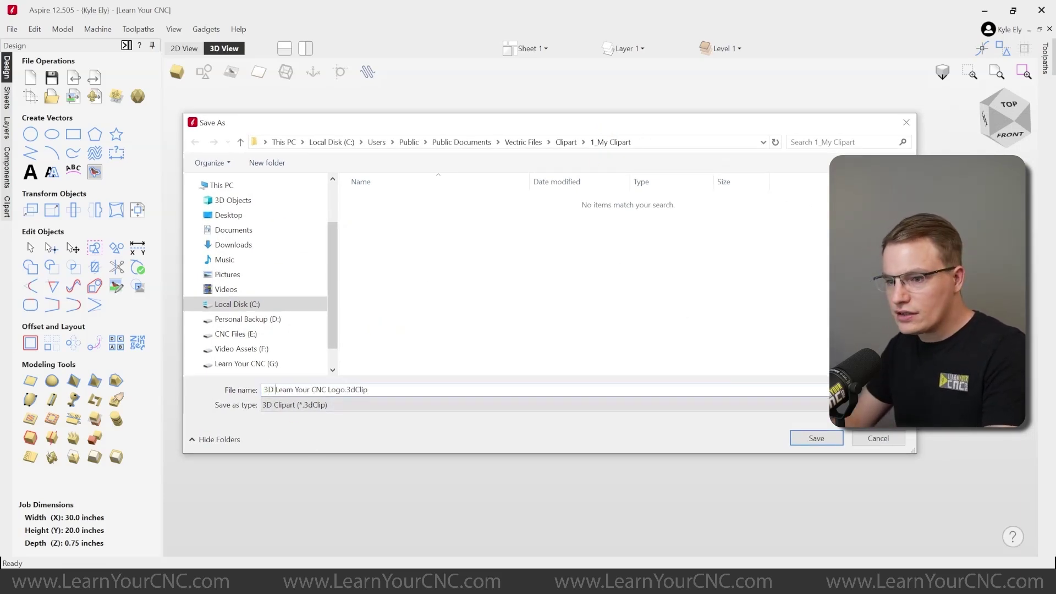
- Keep the 3D Clipart (.3dClip) file type and save it to 1_My Clipart
click(325, 406)
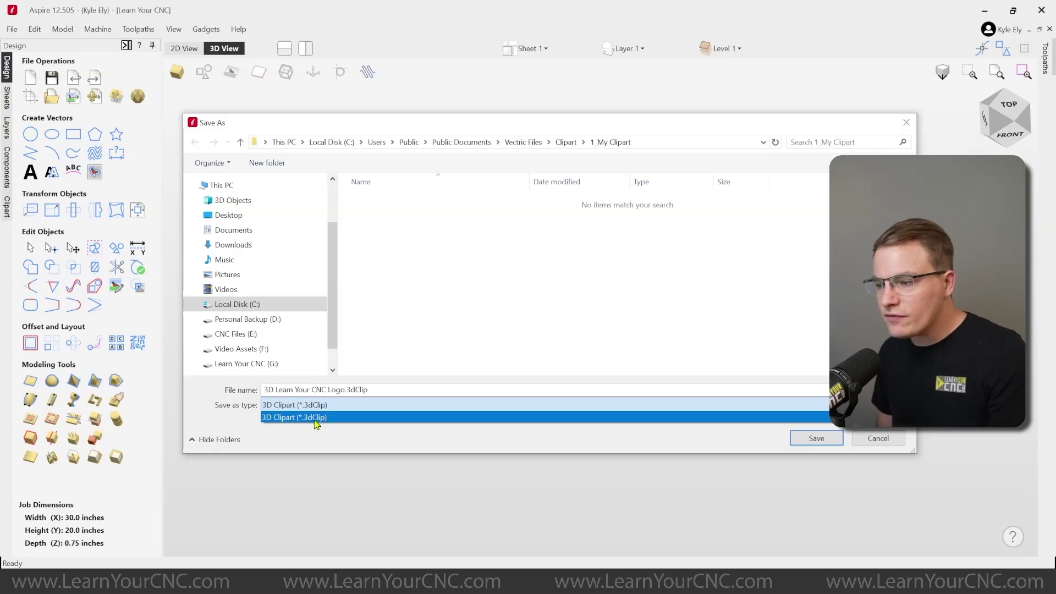
click(833, 443)
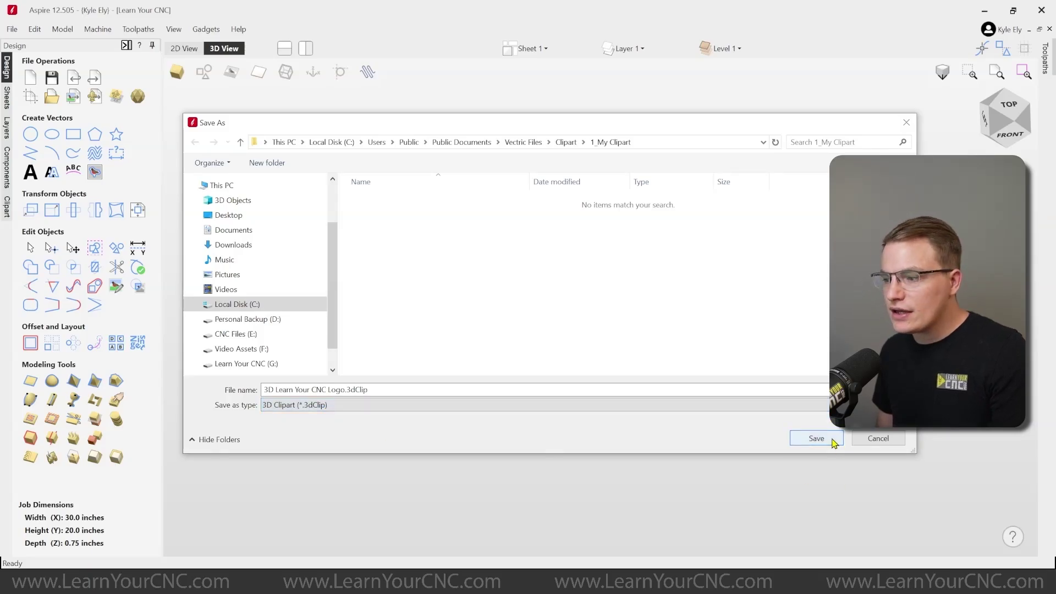
click(832, 440)
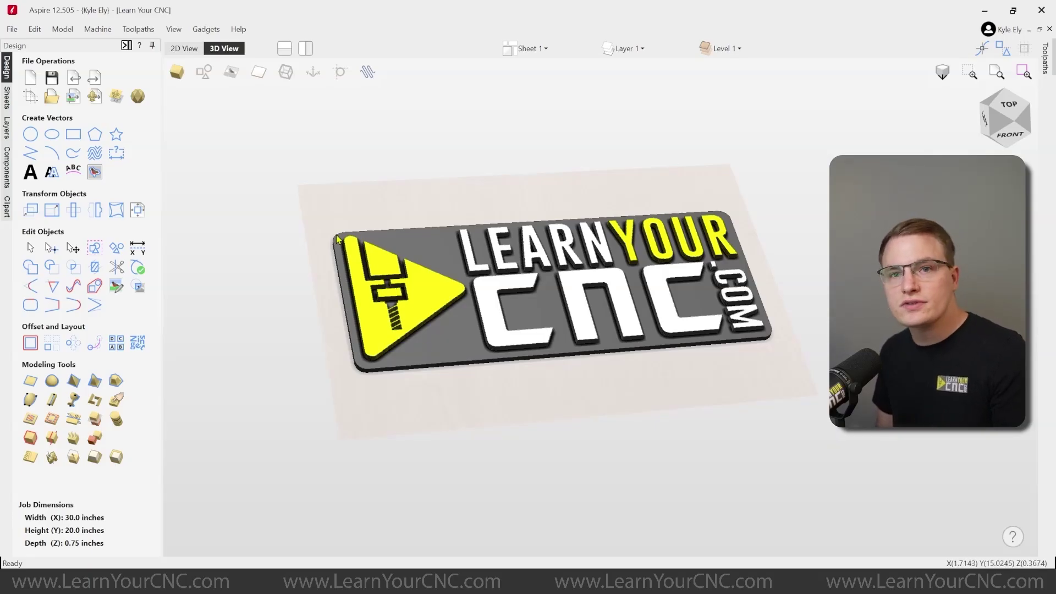
click(13, 30)
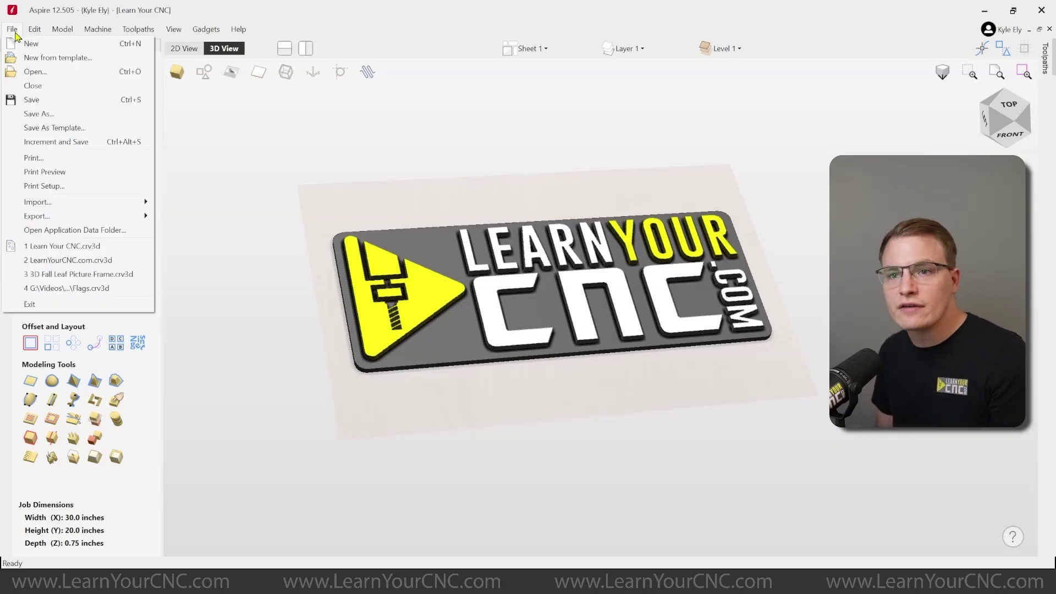
click(302, 475)
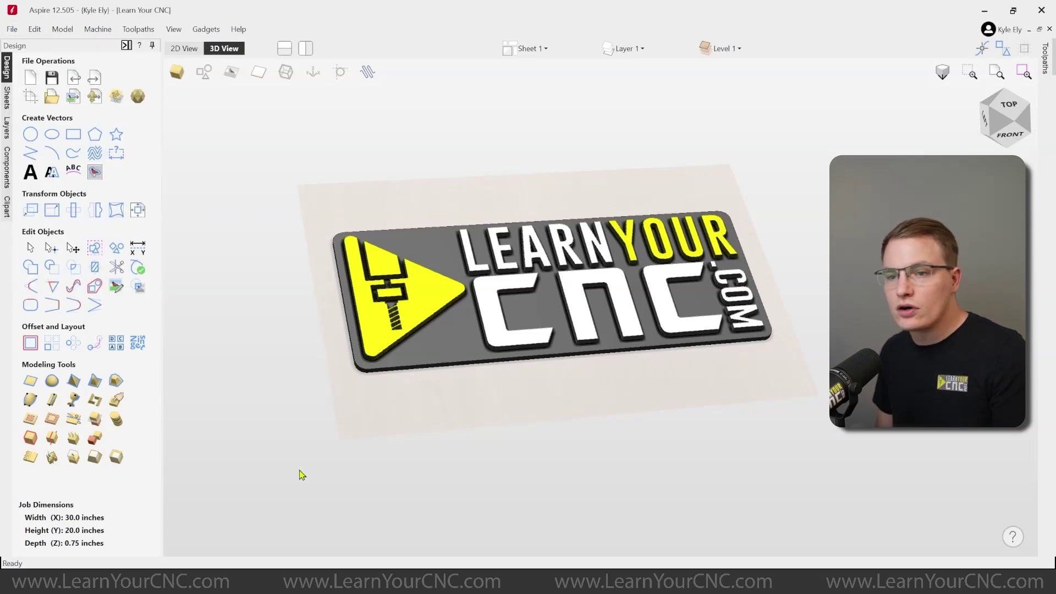
- In the new job window, drag the 3D logo clipart from 1_My Clipart onto the canvas
mouse_move(568, 580)
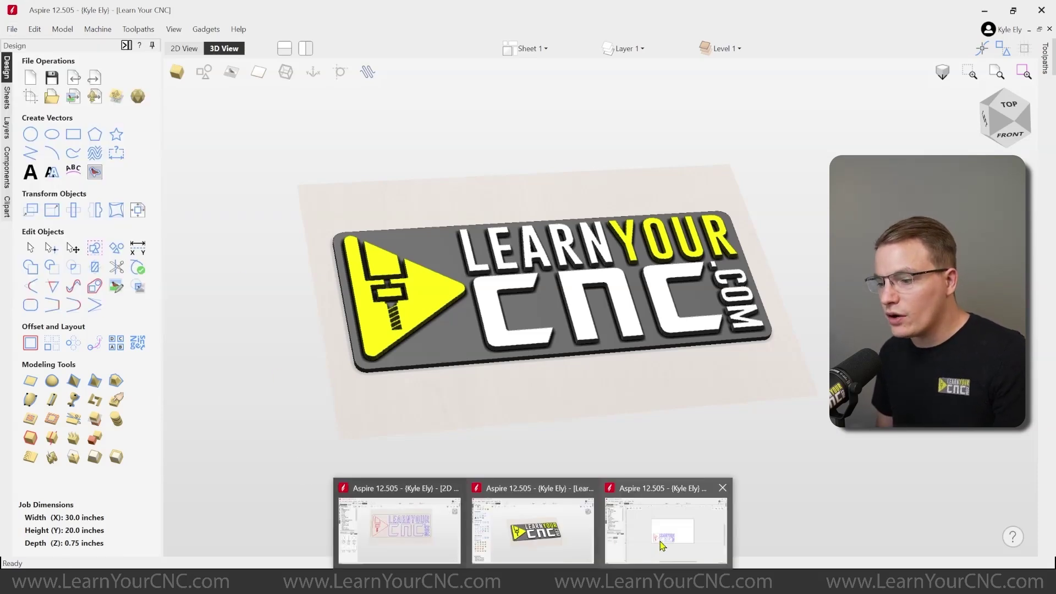
click(641, 521)
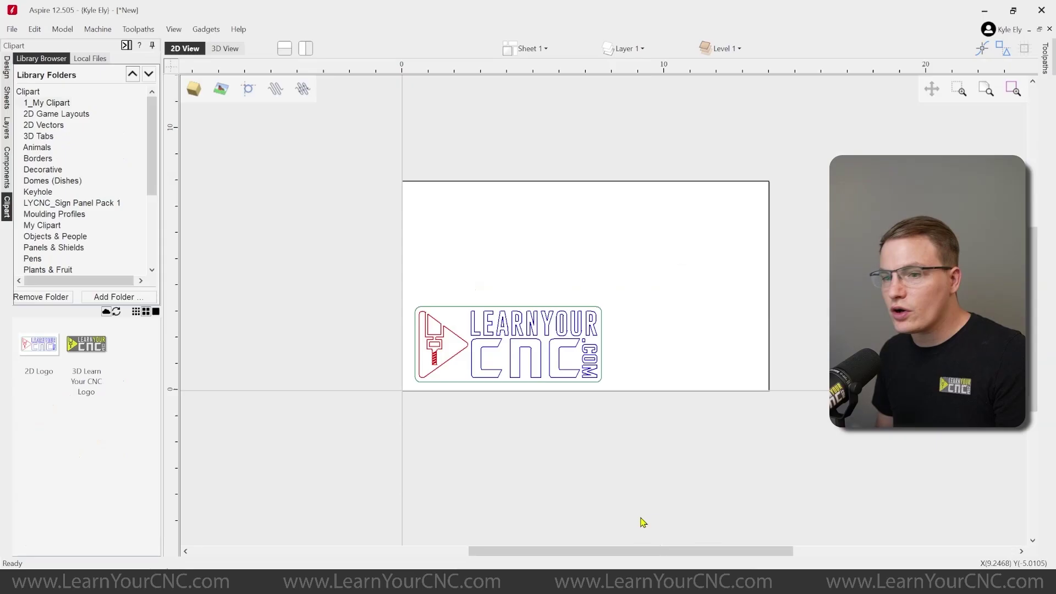
click(39, 104)
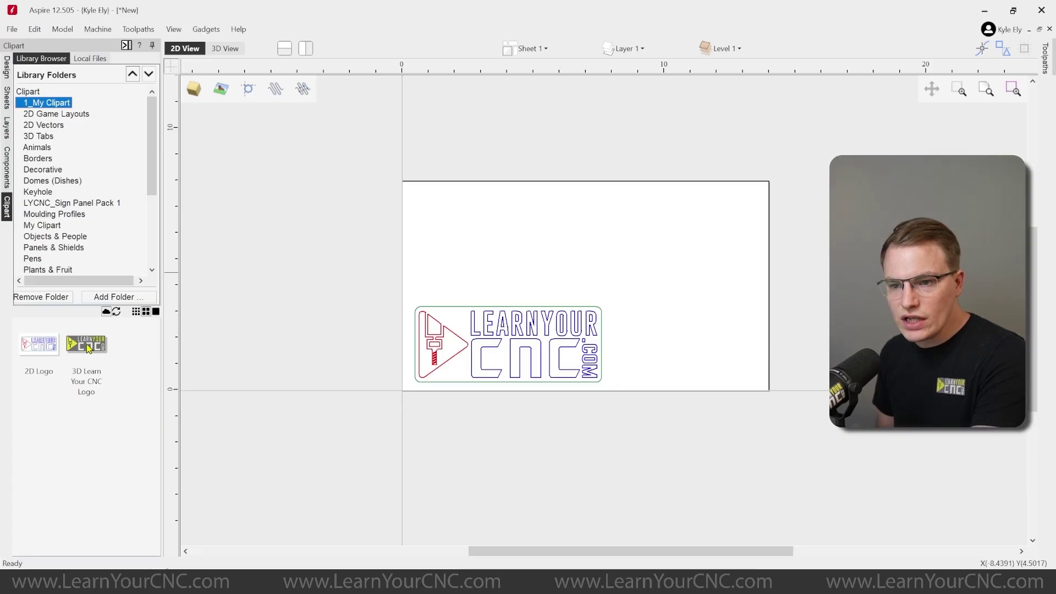
drag(86, 343, 622, 244)
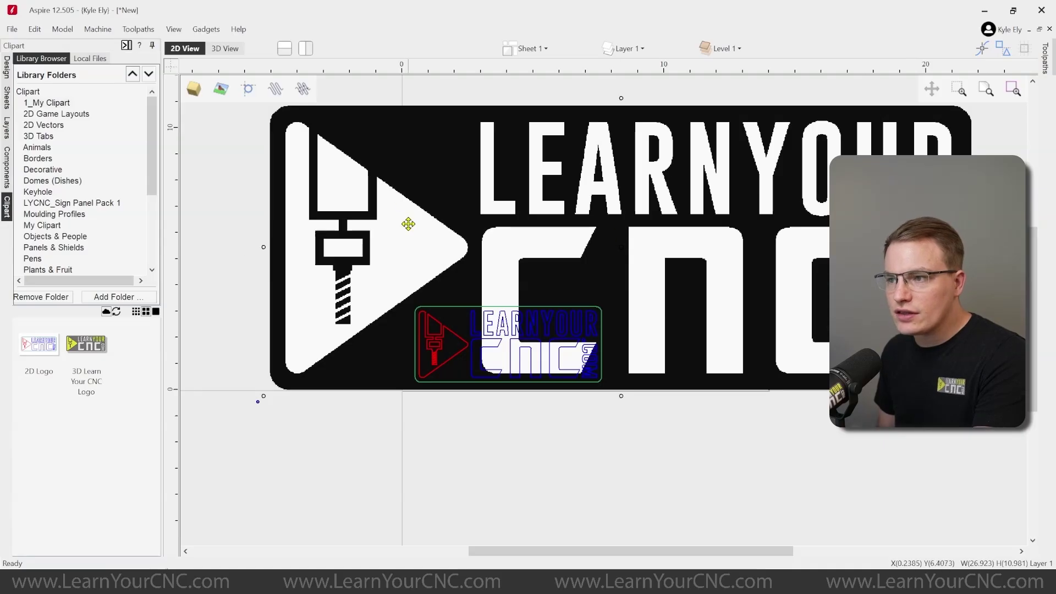
- In 3D View, move the 3D logo above the 2D logo
scroll(440, 232, down, 2)
click(224, 48)
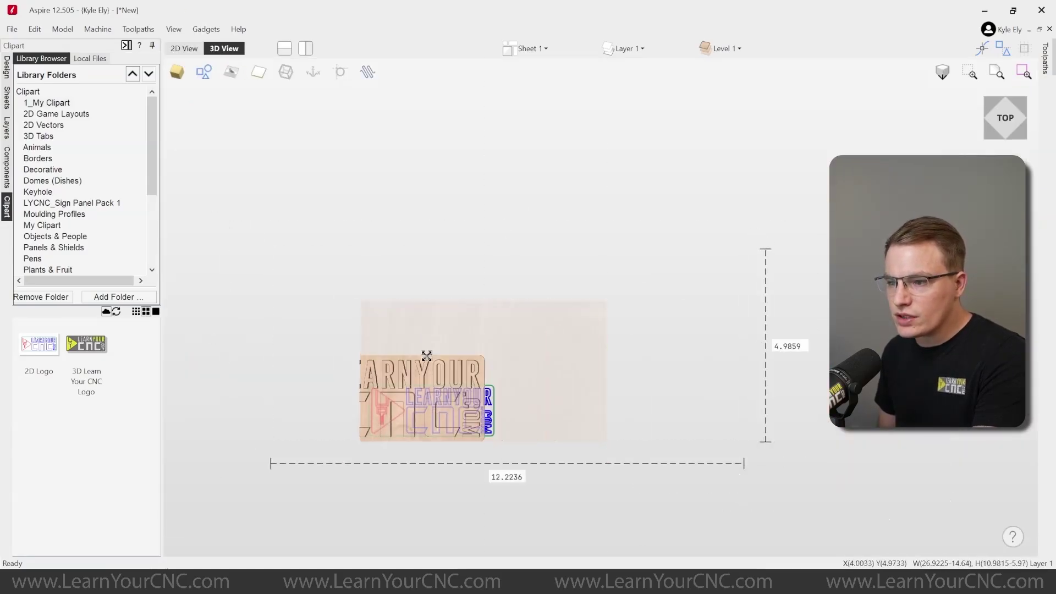
drag(412, 361, 502, 329)
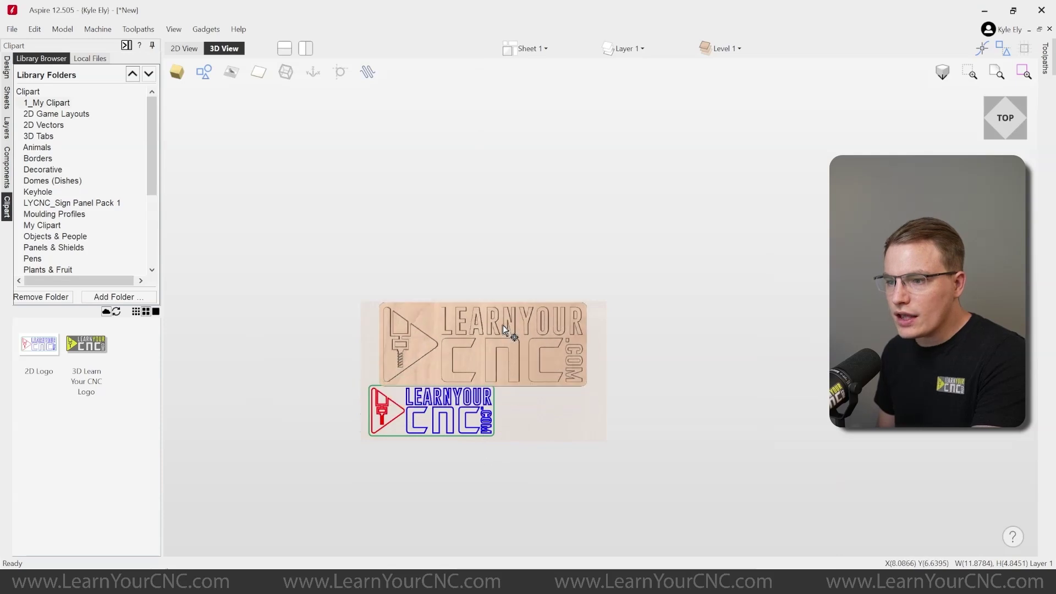
click(627, 337)
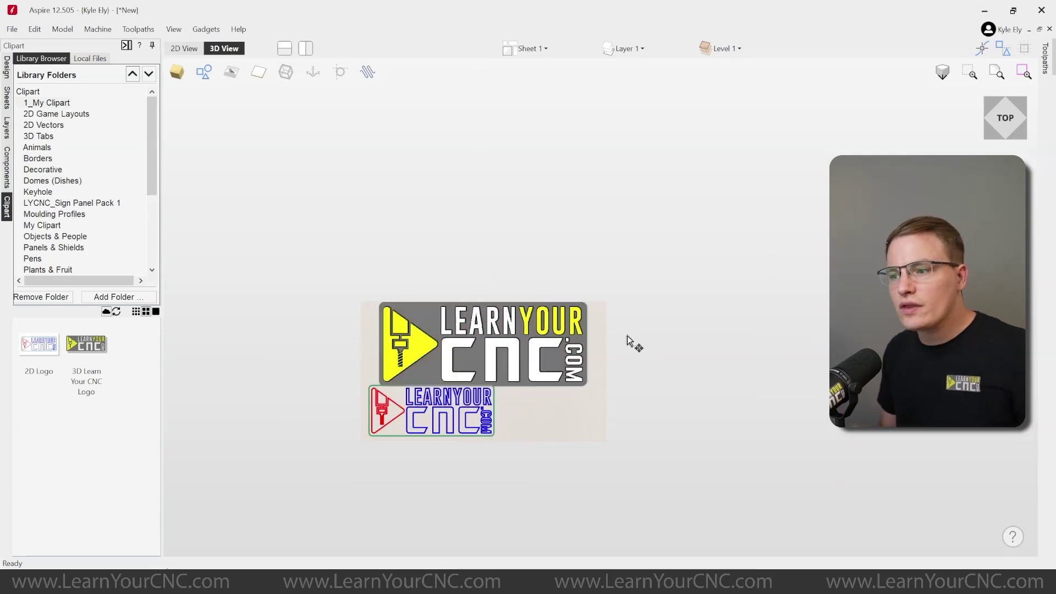